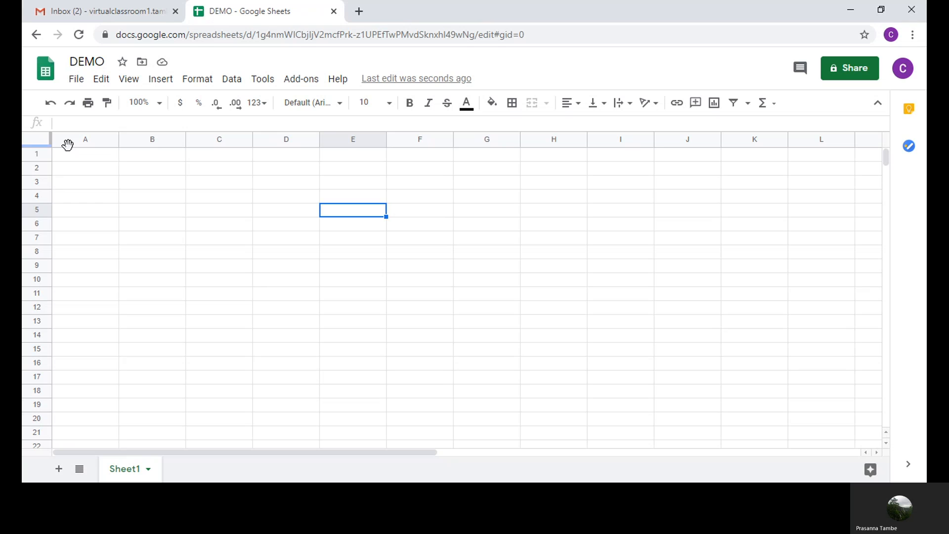
# Paste the copied question table at cell A1 and widen the QUESTIONS column to about three times its width.
pyautogui.click(84, 160)
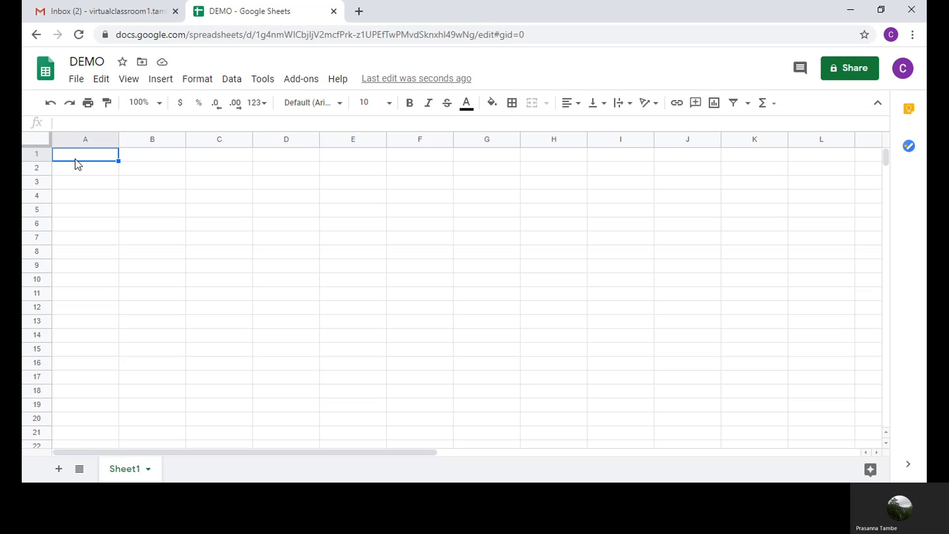
pyautogui.hotkey('ctrl', 'v')
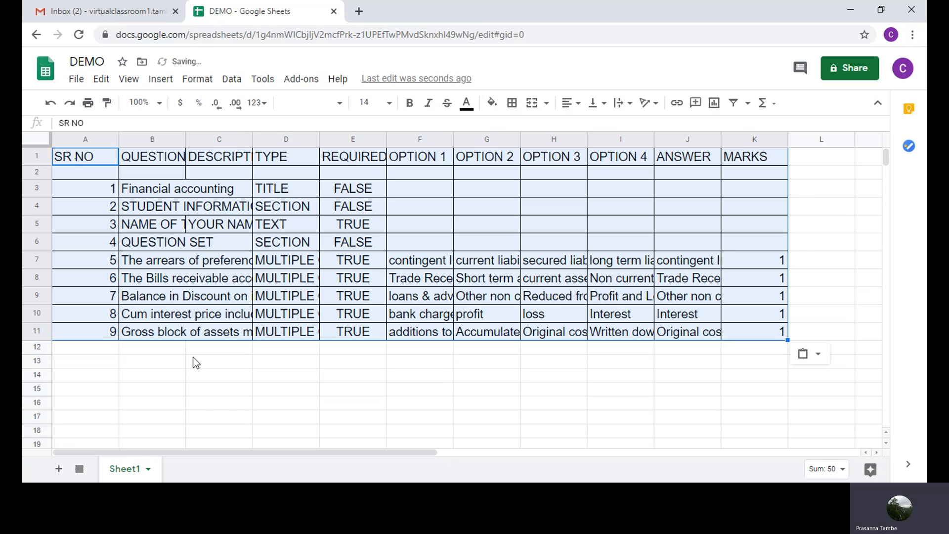
pyautogui.click(195, 371)
pyautogui.moveTo(185, 139); pyautogui.dragTo(318, 142)
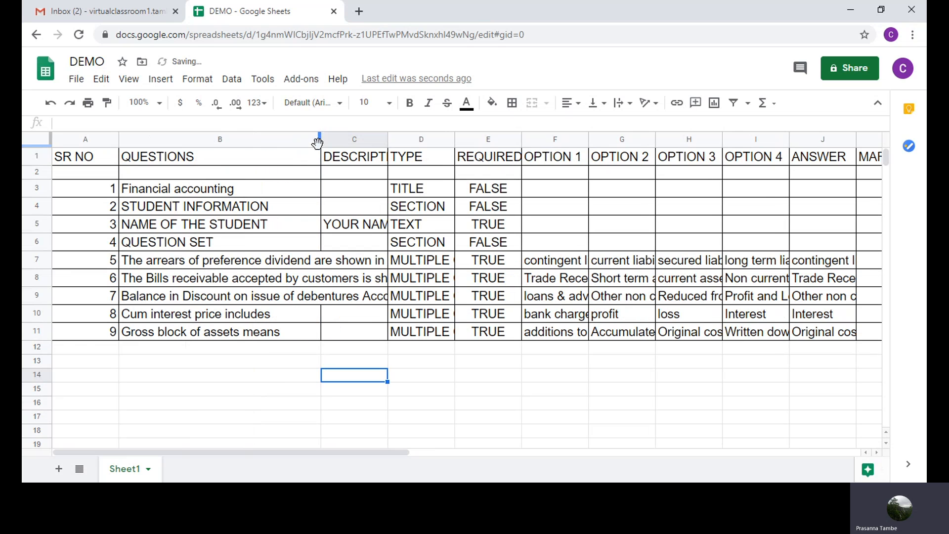
# Set text wrapping to Wrap for the question cells B7:B11.
pyautogui.click(204, 263)
pyautogui.hotkey('shift', 'Down')
pyautogui.hotkey('shift', 'Down')
pyautogui.hotkey('shift', 'Down')
pyautogui.hotkey('shift', 'Down')
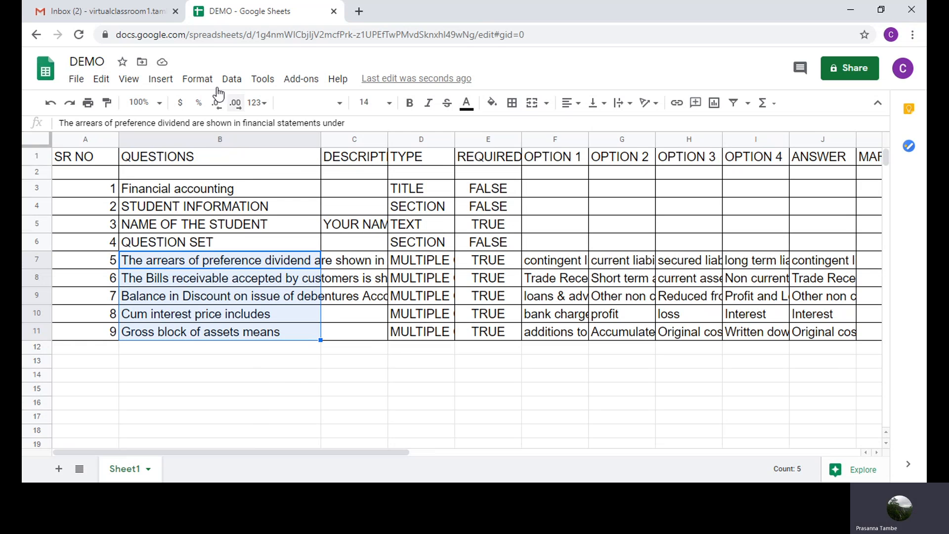
pyautogui.click(197, 78)
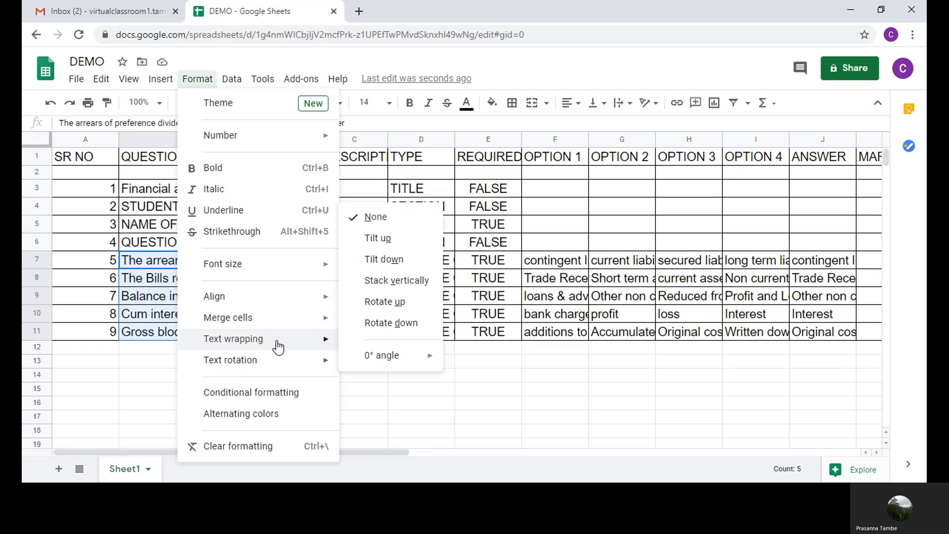
pyautogui.moveTo(286, 339)
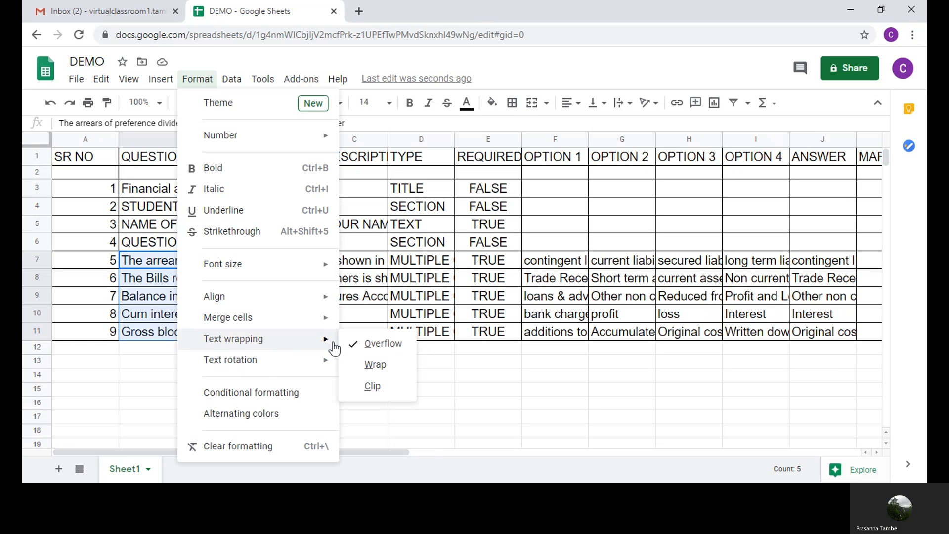
pyautogui.click(375, 364)
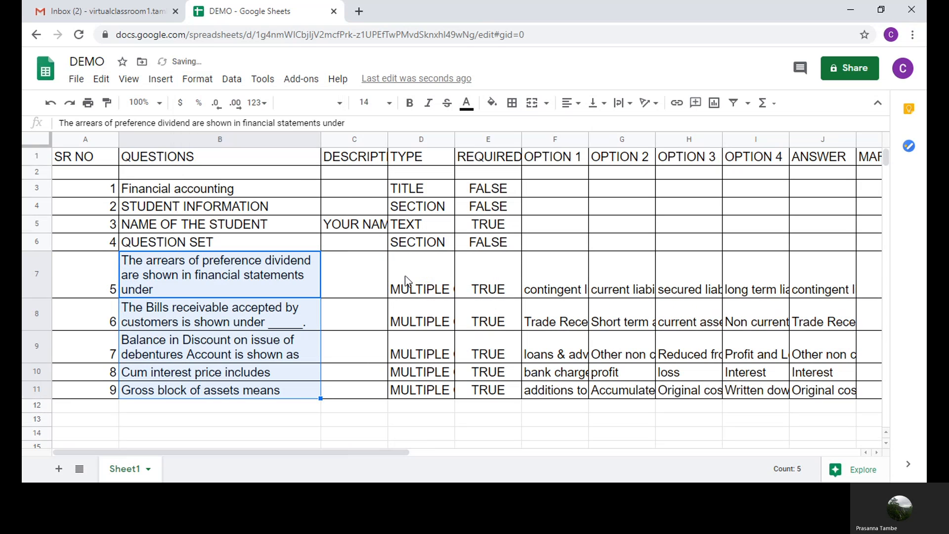
# Apply the same text wrapping to the MULTIPLE CHOICE cells D7:D11 in the TYPE column.
pyautogui.click(438, 294)
pyautogui.hotkey('shift', 'Down')
pyautogui.hotkey('shift', 'Down')
pyautogui.hotkey('shift', 'Down')
pyautogui.hotkey('shift', 'Down')
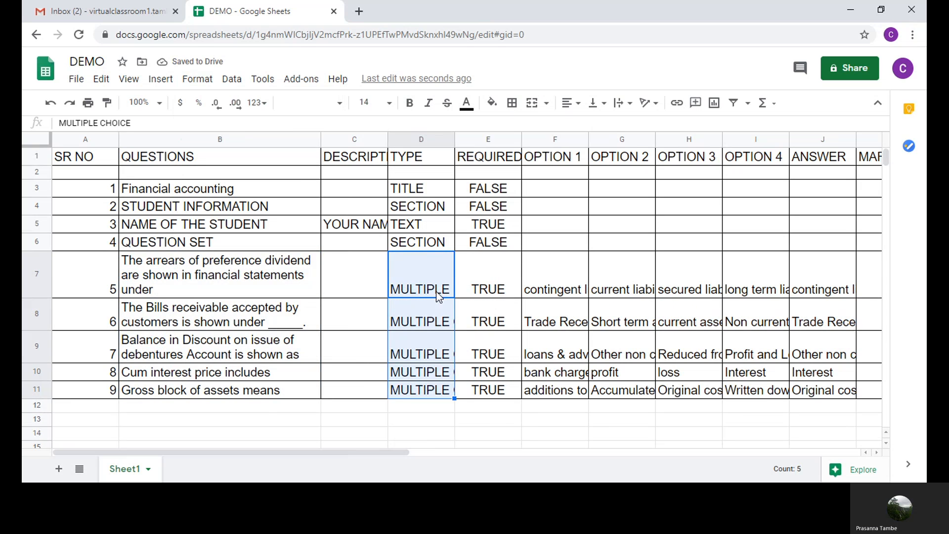
pyautogui.press('F4')
# Wrap the text in the option and answer cells F7:J11, leaving out the MARKS column.
pyautogui.press('Right')
pyautogui.press('Right')
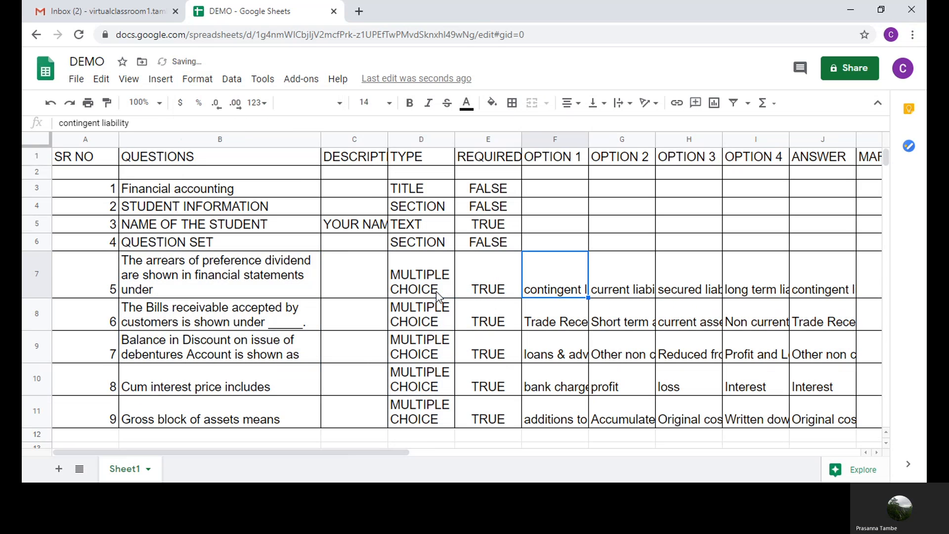
pyautogui.hotkey('shift', 'Down')
pyautogui.hotkey('shift', 'Down')
pyautogui.hotkey('shift', 'Down')
pyautogui.hotkey('shift', 'Down')
pyautogui.hotkey('shift', 'Right')
pyautogui.hotkey('shift', 'Right')
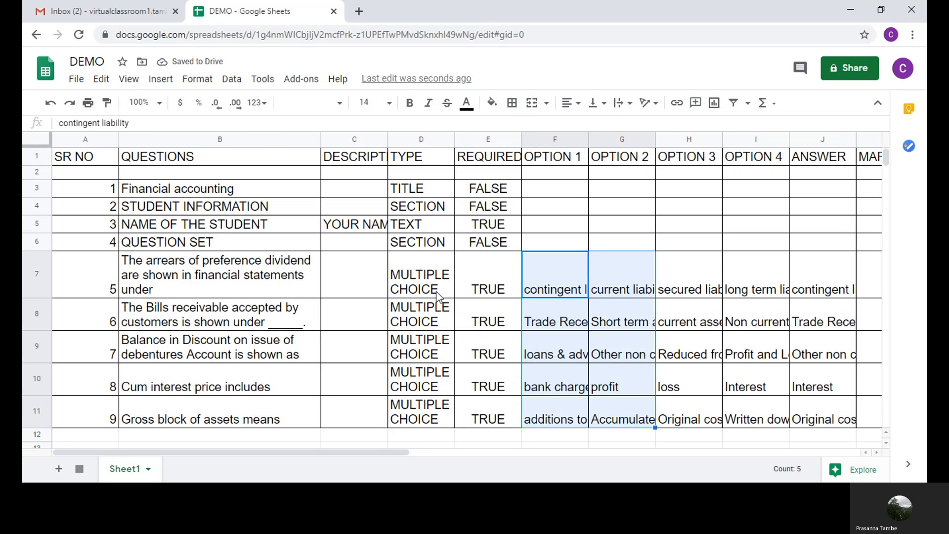
pyautogui.hotkey('shift', 'Right')
pyautogui.hotkey('shift', 'Right')
pyautogui.hotkey('shift', 'Right')
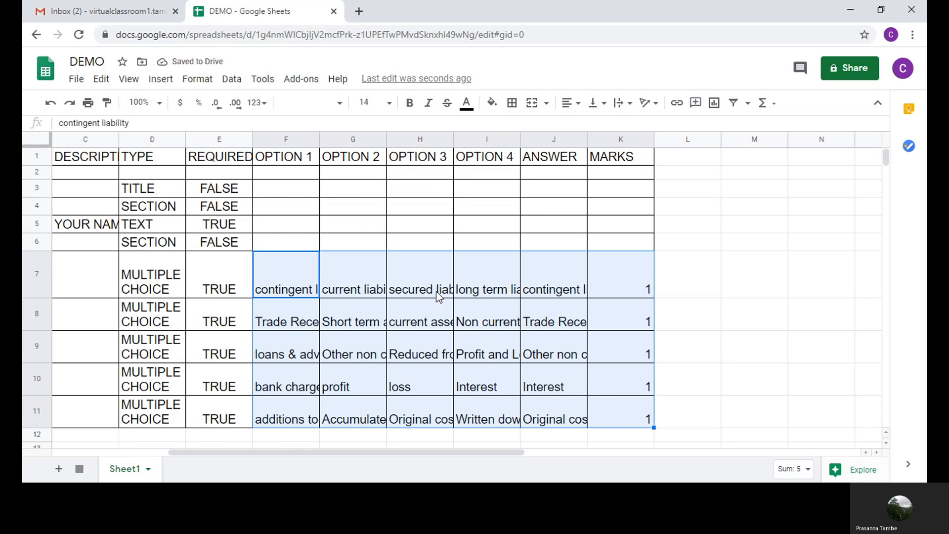
pyautogui.hotkey('shift', 'Left')
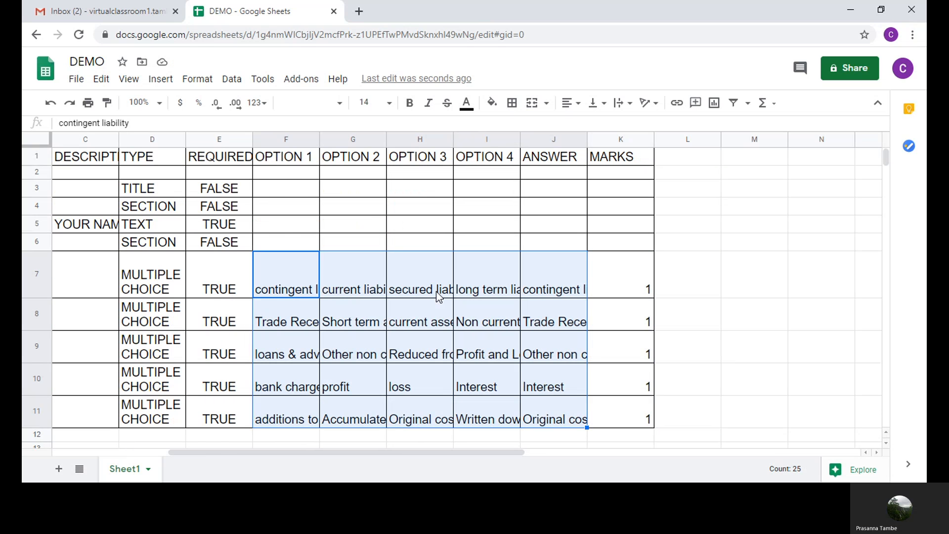
pyautogui.hotkey('ctrl', 'y')
# Narrow the SR NO column so it just fits its header.
pyautogui.press('Left')
pyautogui.press('Left')
pyautogui.press('Left')
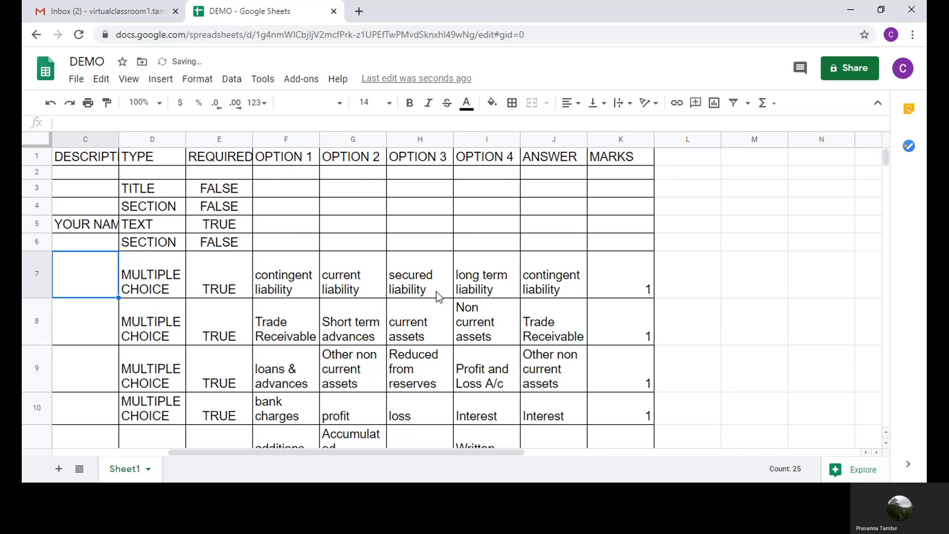
pyautogui.press('Left')
pyautogui.press('Left')
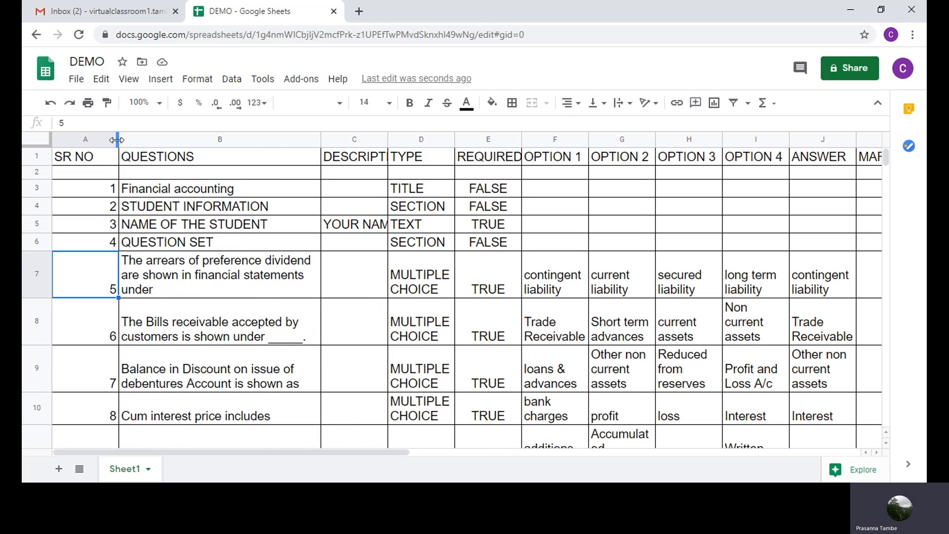
pyautogui.moveTo(117, 140); pyautogui.dragTo(97, 141)
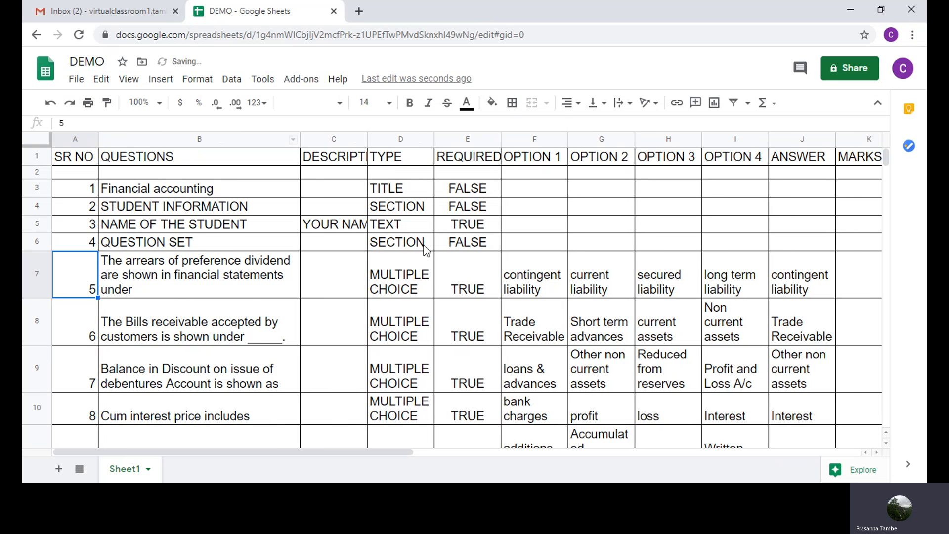
# Wrap the text in the YOUR NAME cell C5 and the DESCRIPTION header cell C1.
pyautogui.click(331, 229)
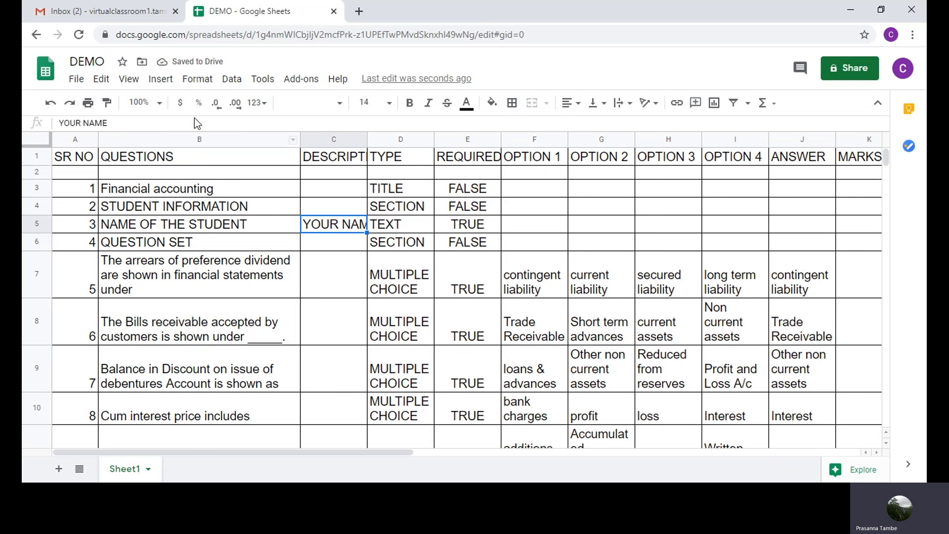
pyautogui.click(204, 83)
pyautogui.moveTo(303, 343)
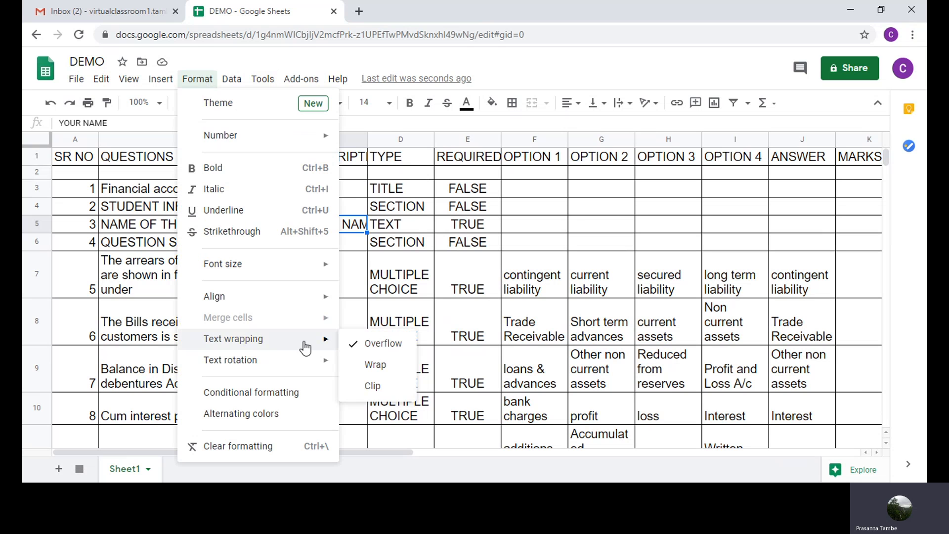
pyautogui.click(355, 366)
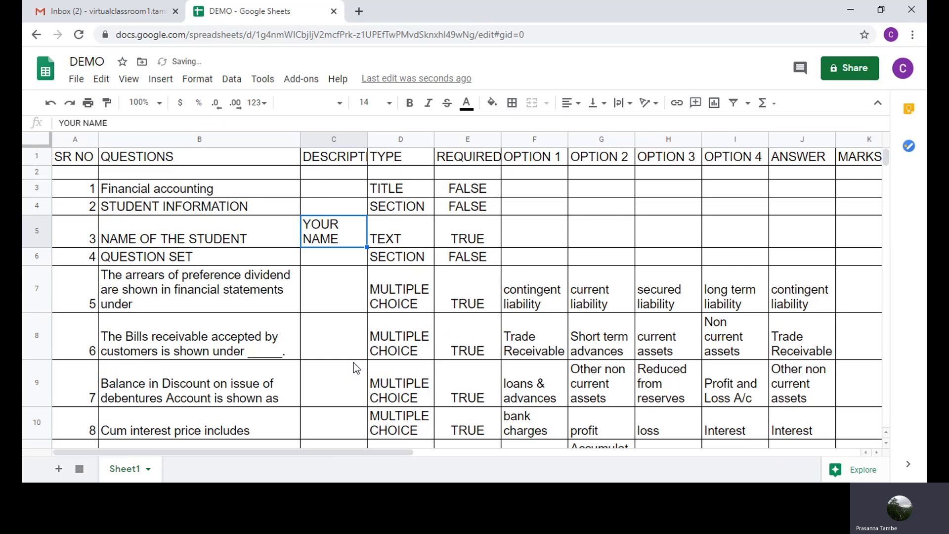
pyautogui.click(332, 161)
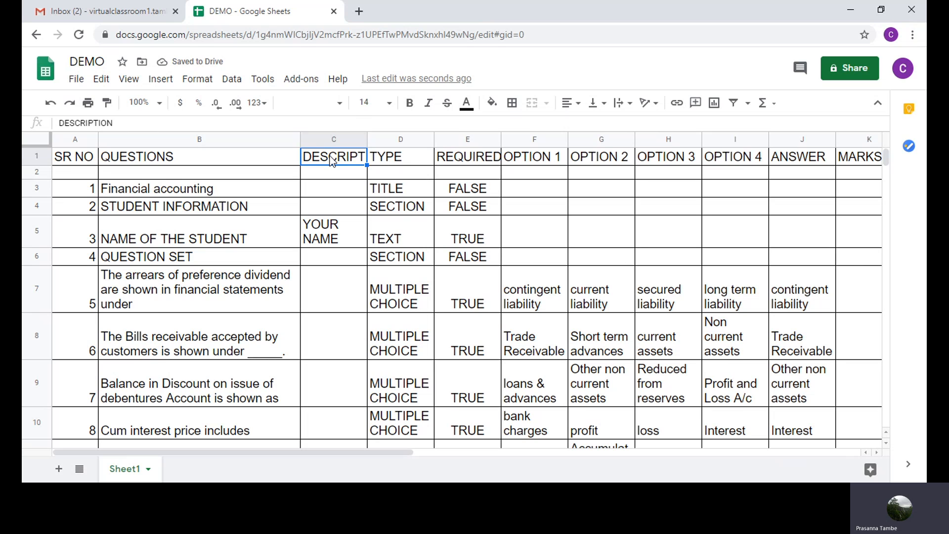
pyautogui.hotkey('ctrl', 'y')
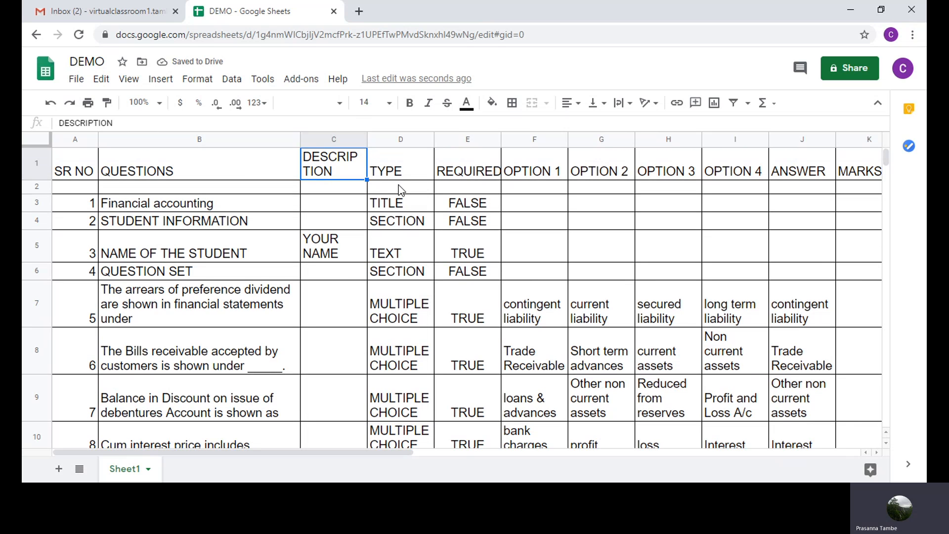
pyautogui.click(381, 210)
pyautogui.click(381, 224)
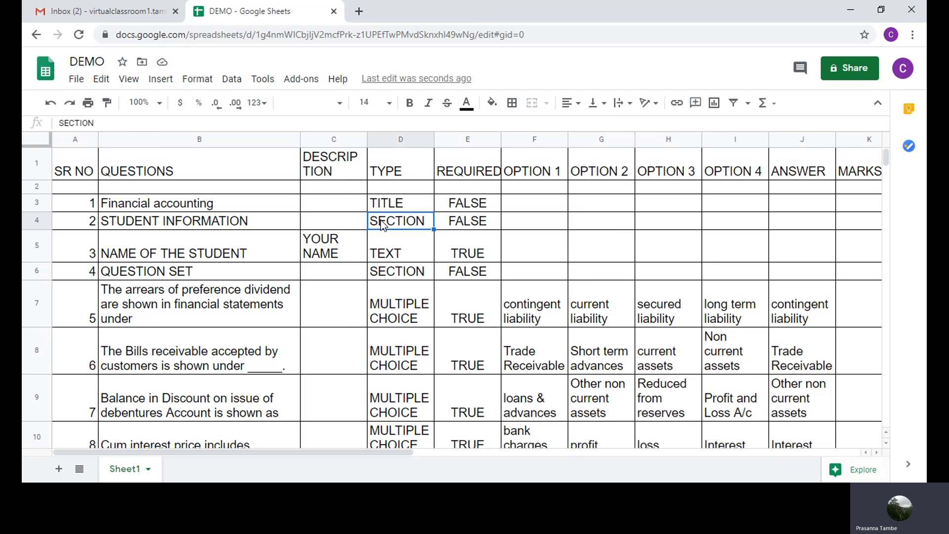
pyautogui.click(385, 255)
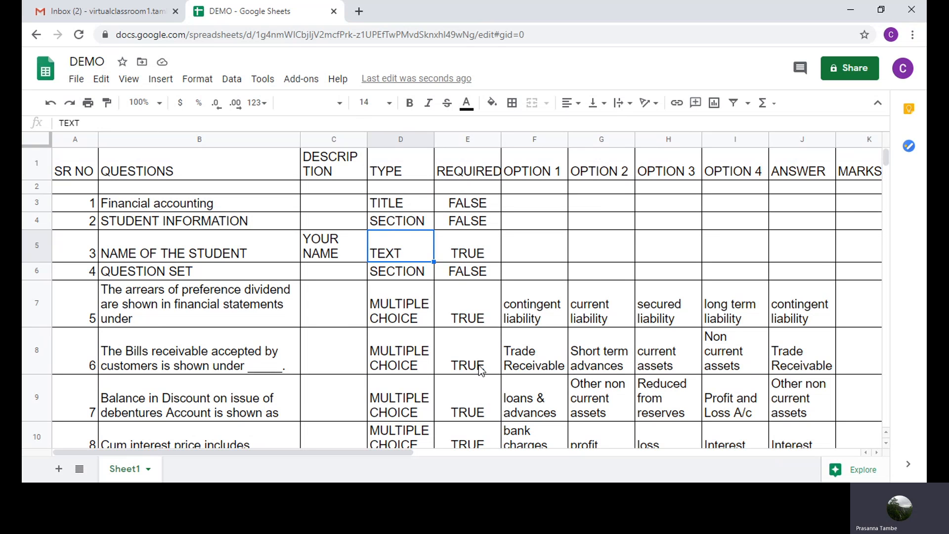
pyautogui.click(456, 314)
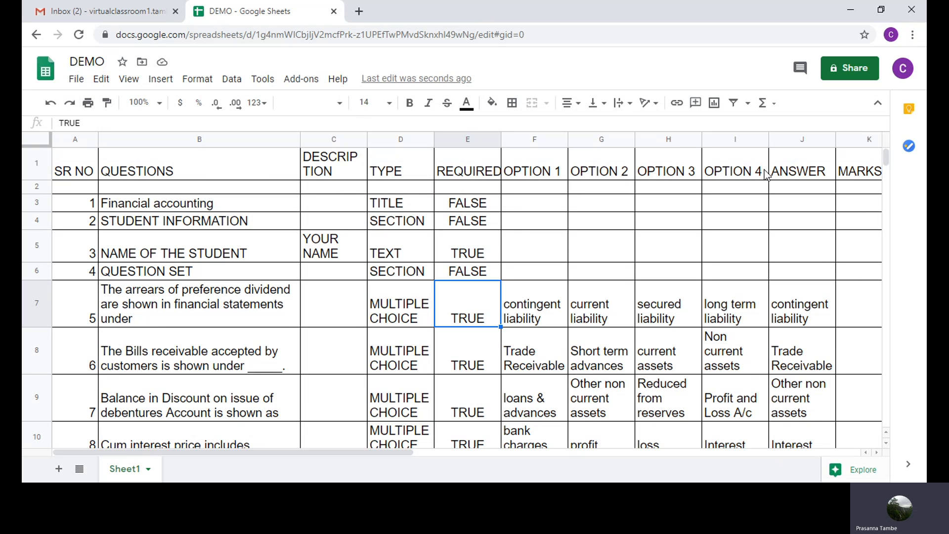
# Narrow the MARKS column slightly so it just fits its header.
pyautogui.click(806, 187)
pyautogui.press('Right')
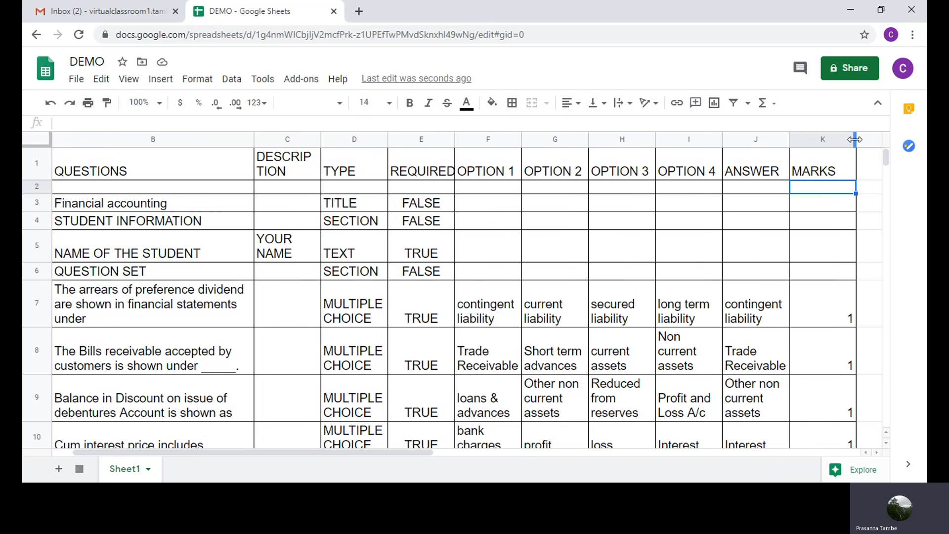
pyautogui.moveTo(853, 141); pyautogui.dragTo(839, 148)
# Return to the SR NO header in cell A1 and start the Form Builder for Sheets add-on.
pyautogui.click(307, 276)
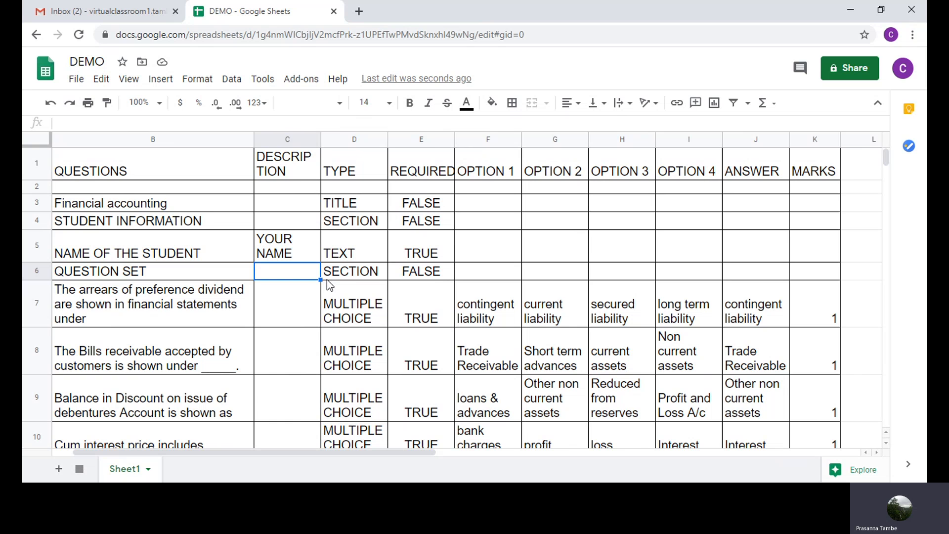
pyautogui.press('Left')
pyautogui.press('Left')
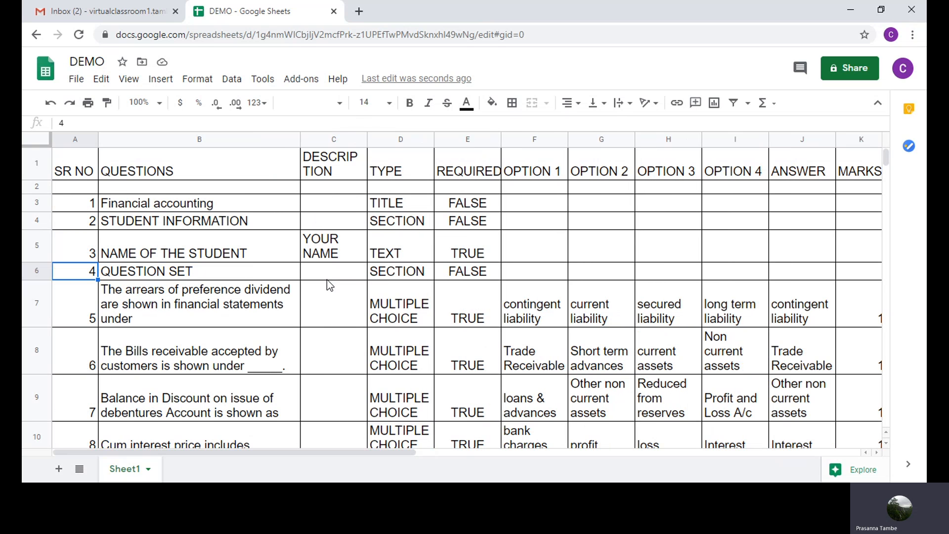
pyautogui.press('Up')
pyautogui.press('Up')
pyautogui.press('Up')
pyautogui.press('Up')
pyautogui.press('Up')
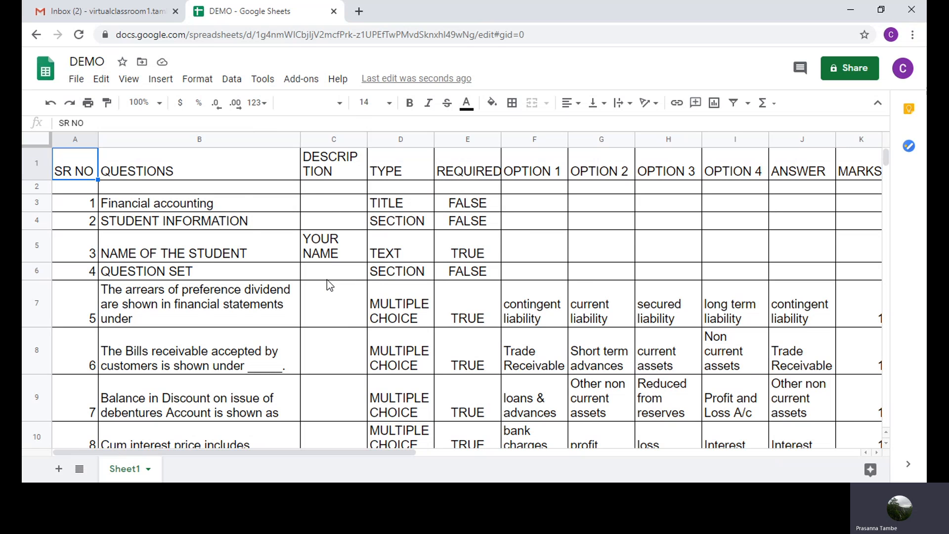
pyautogui.click(303, 82)
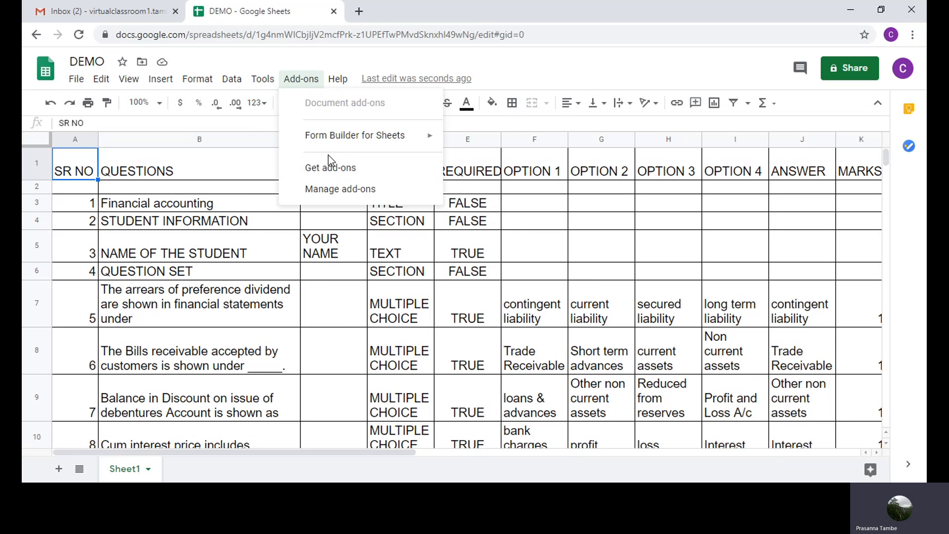
pyautogui.moveTo(334, 141)
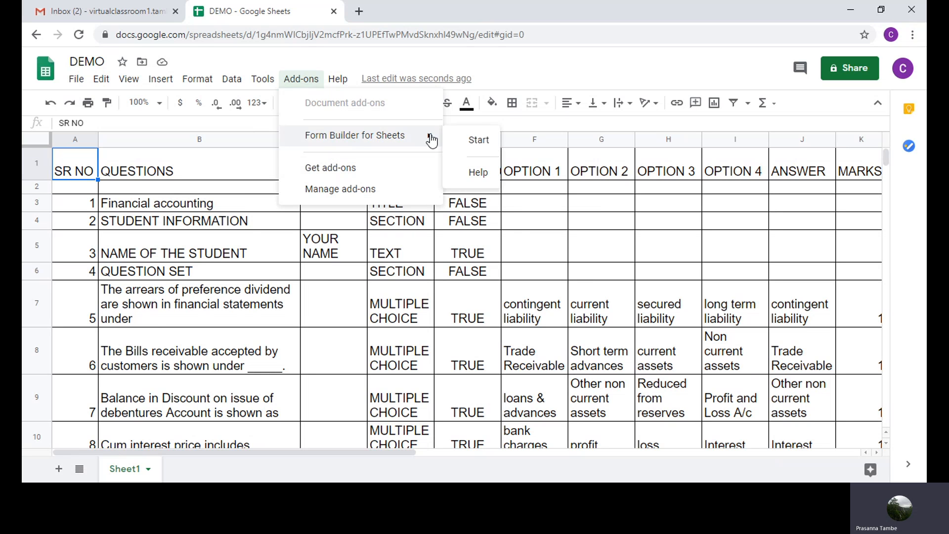
pyautogui.click(475, 140)
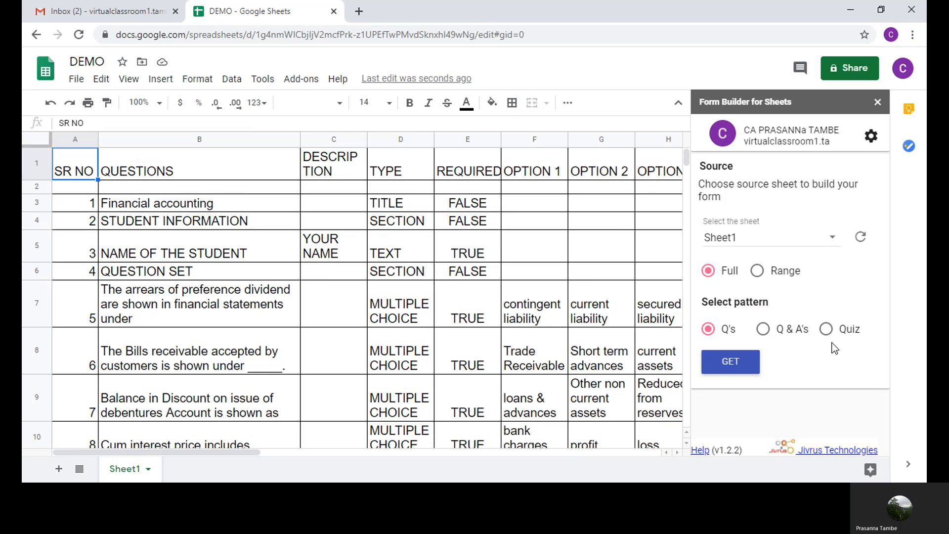
# Choose the Quiz pattern for Sheet1, mark the range as including a header, and decline automatic field mapping.
pyautogui.click(824, 331)
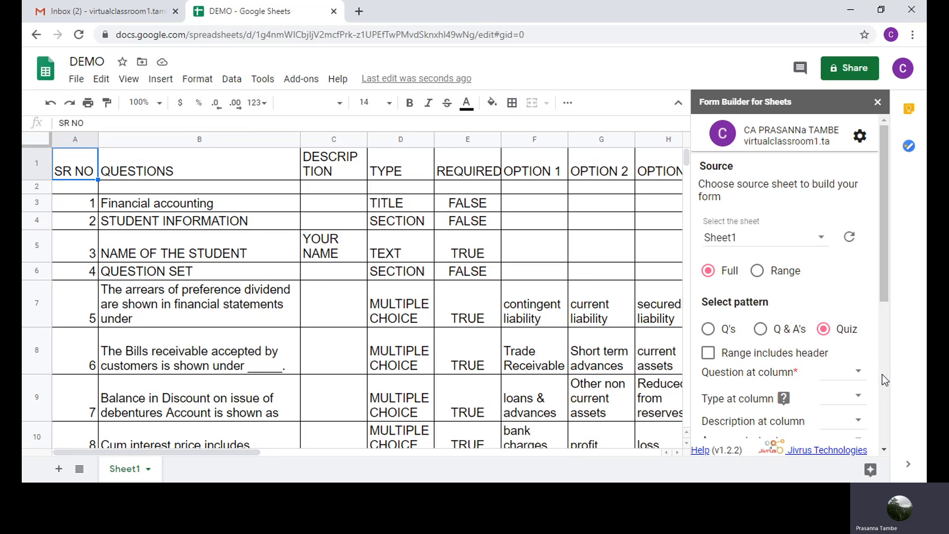
pyautogui.click(708, 354)
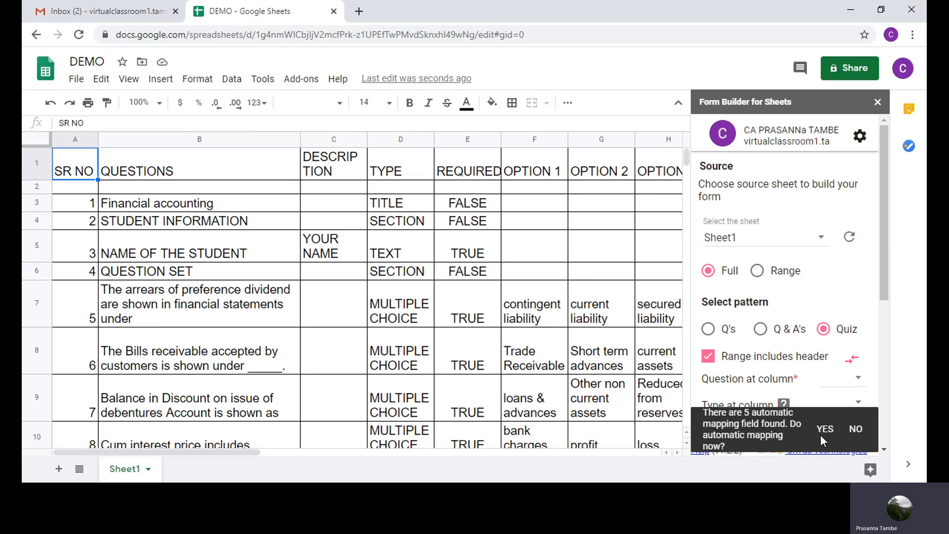
pyautogui.click(855, 429)
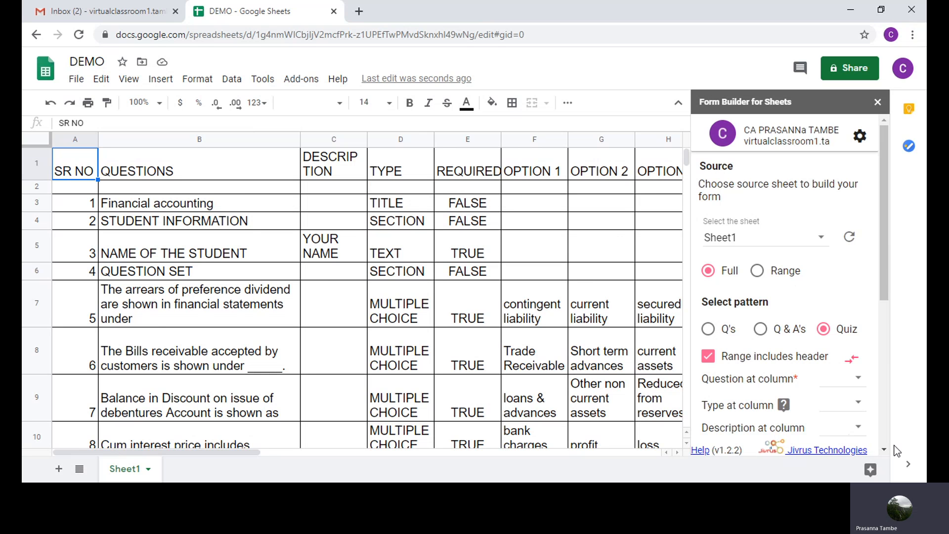
# Map the quiz fields so questions come from column B, types from column D, and descriptions from column C.
pyautogui.click(884, 449)
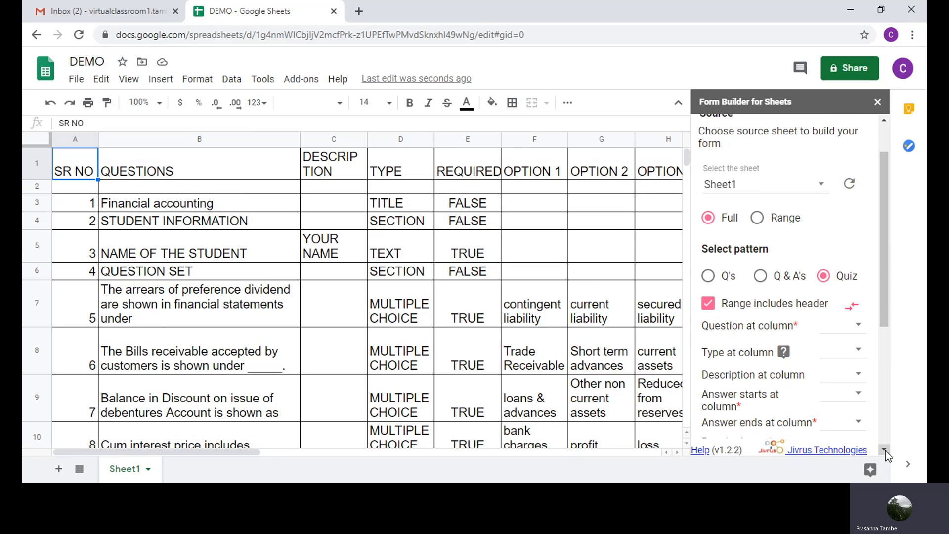
pyautogui.click(885, 449)
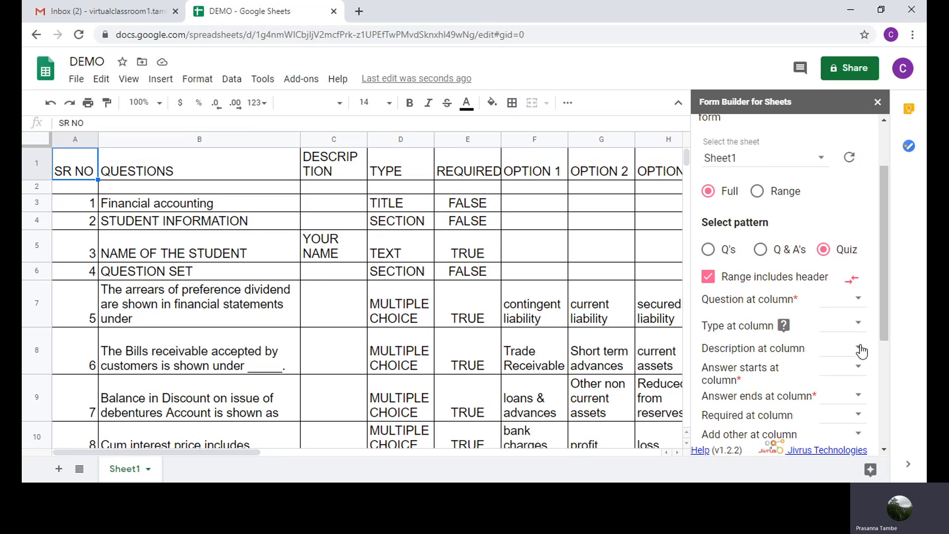
pyautogui.click(858, 303)
pyautogui.click(803, 359)
pyautogui.click(857, 327)
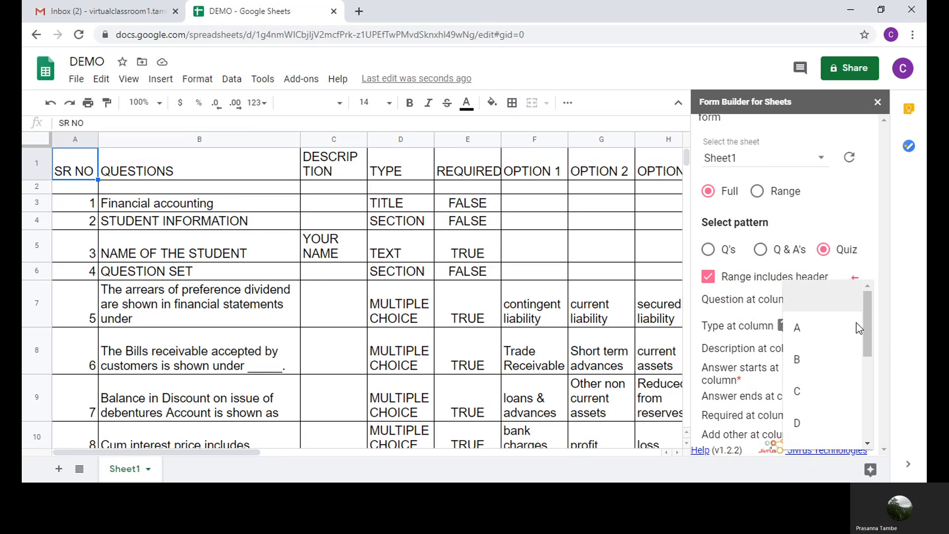
pyautogui.click(794, 424)
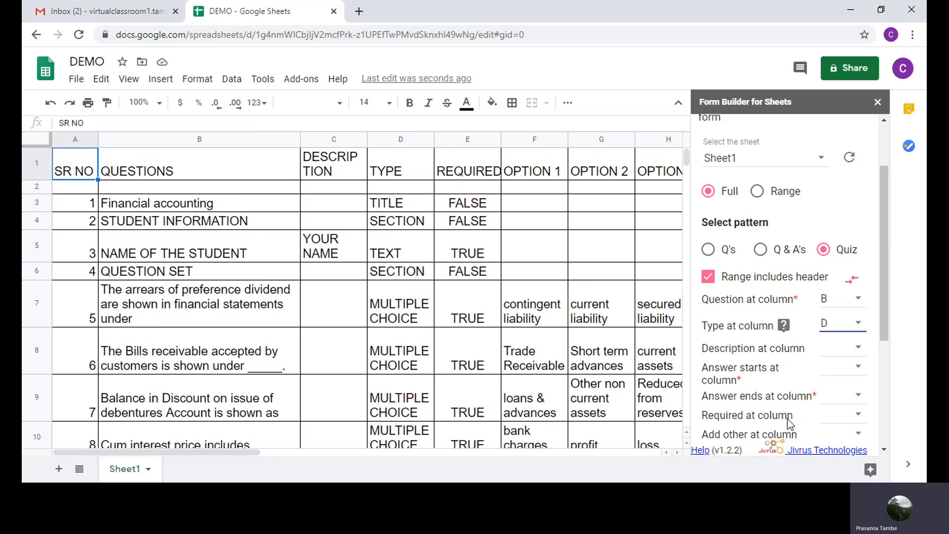
pyautogui.click(858, 352)
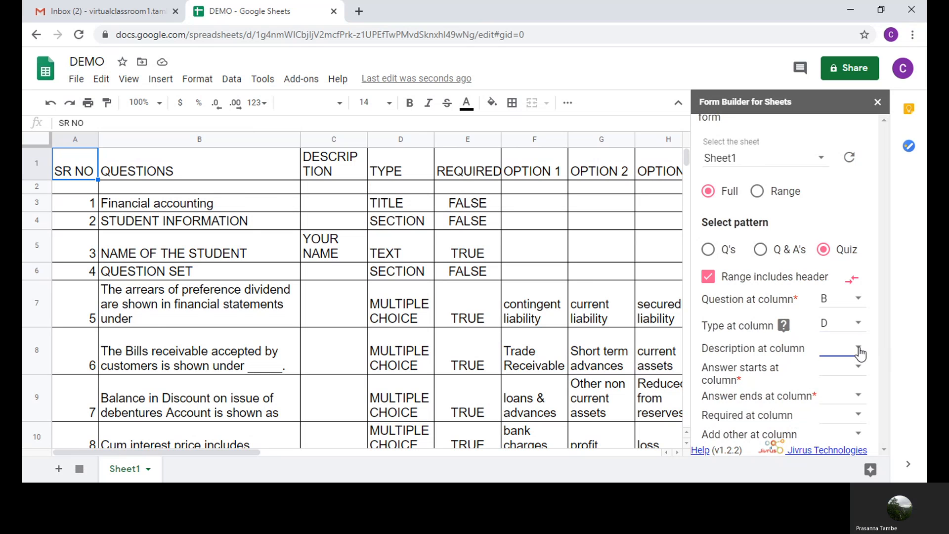
pyautogui.click(797, 395)
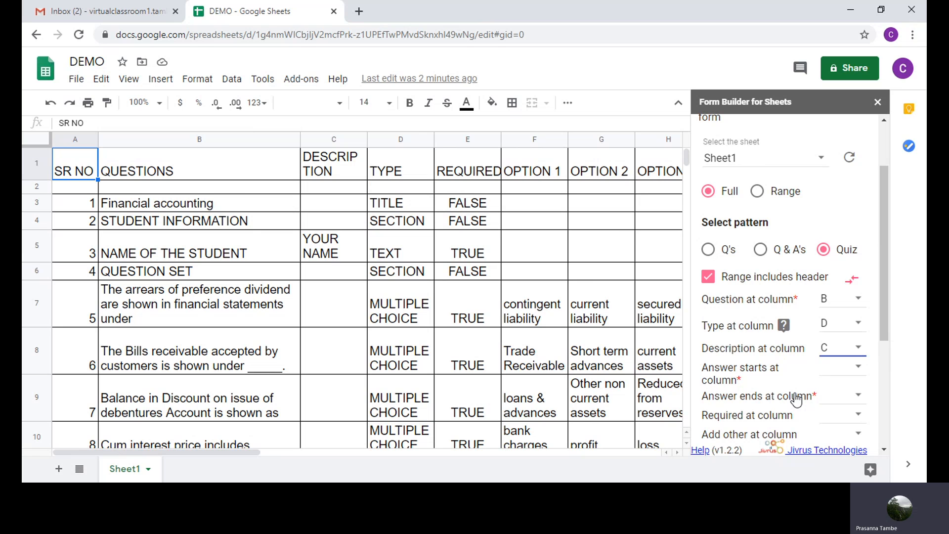
# Set the answer options to start at column F and end at column I.
pyautogui.click(858, 374)
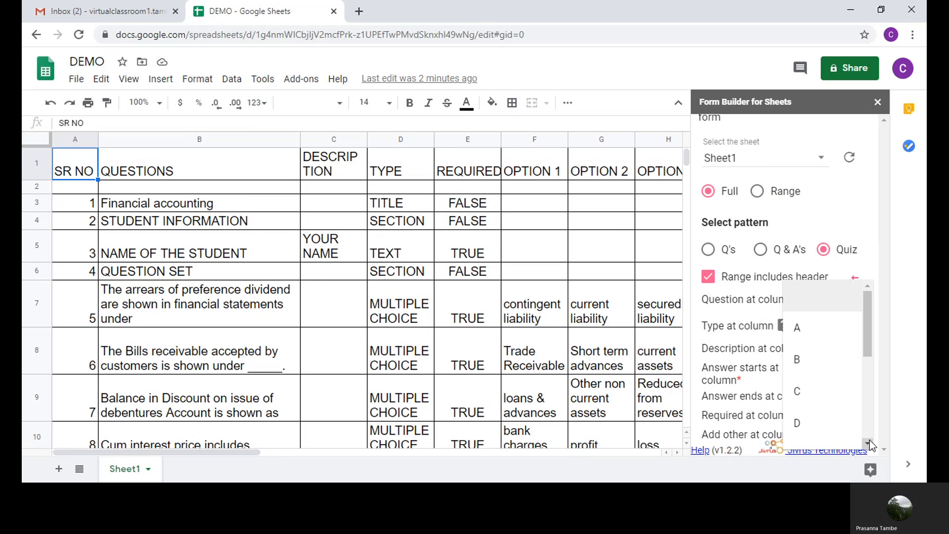
pyautogui.click(868, 441)
pyautogui.click(867, 441)
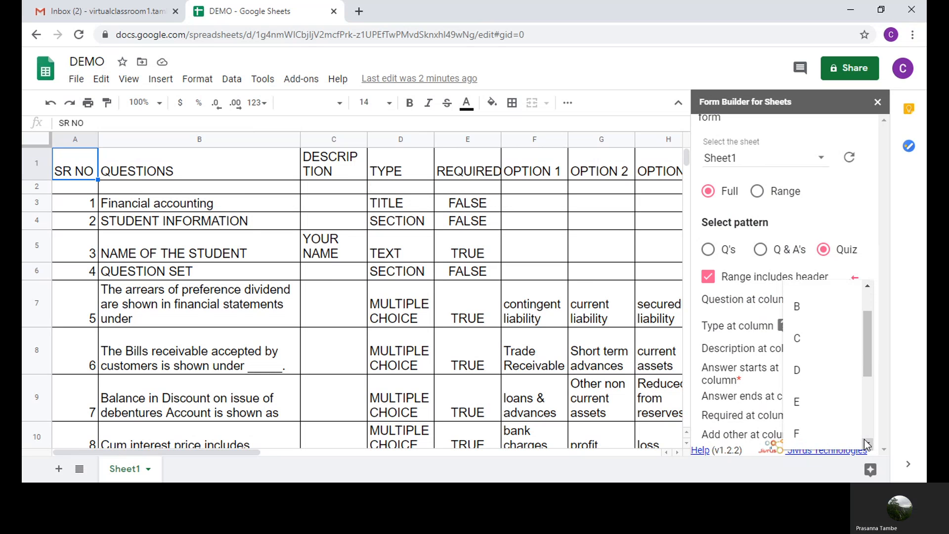
pyautogui.click(797, 438)
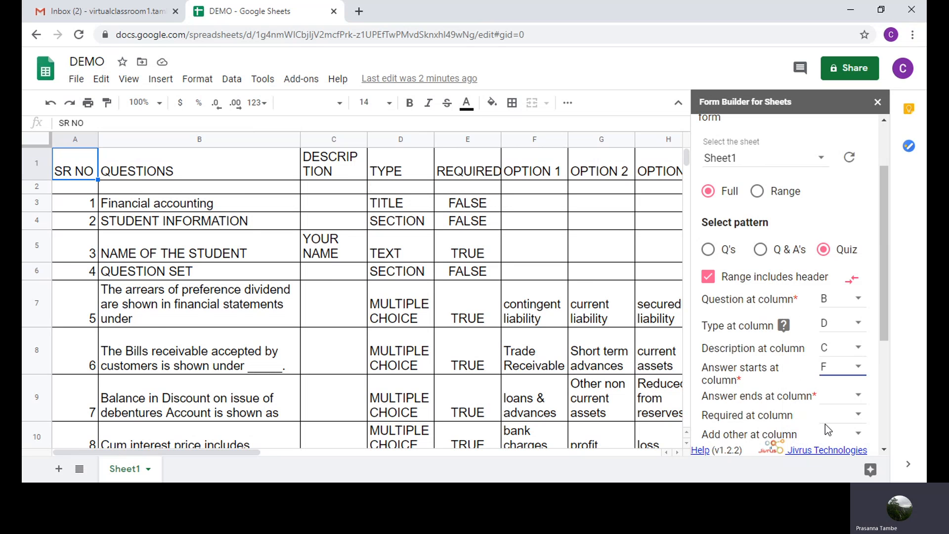
pyautogui.click(859, 399)
pyautogui.click(802, 425)
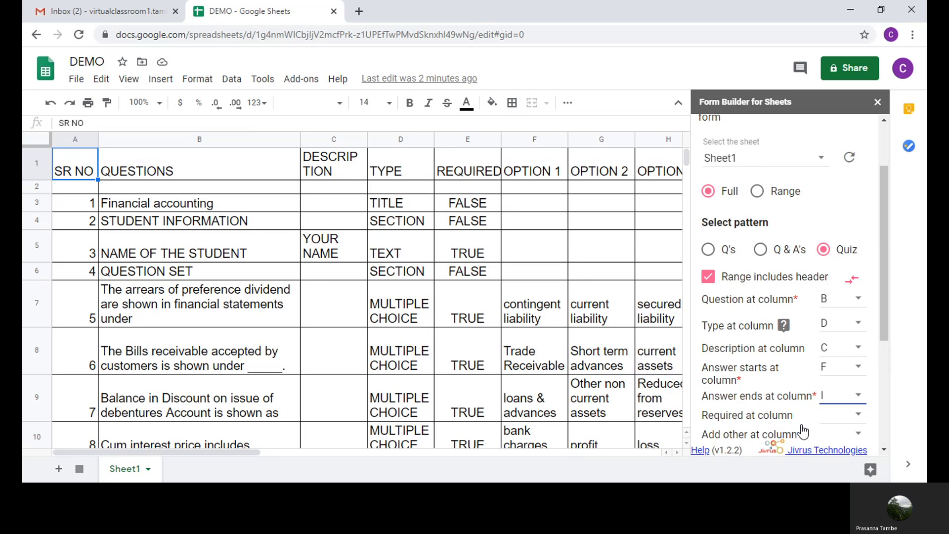
# Map the Required field to column E.
pyautogui.click(858, 416)
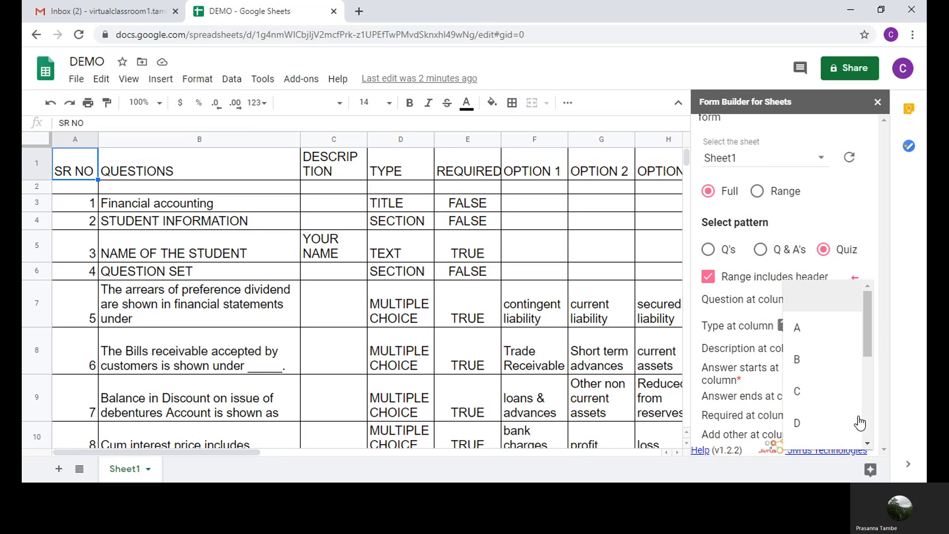
pyautogui.click(868, 447)
pyautogui.click(799, 430)
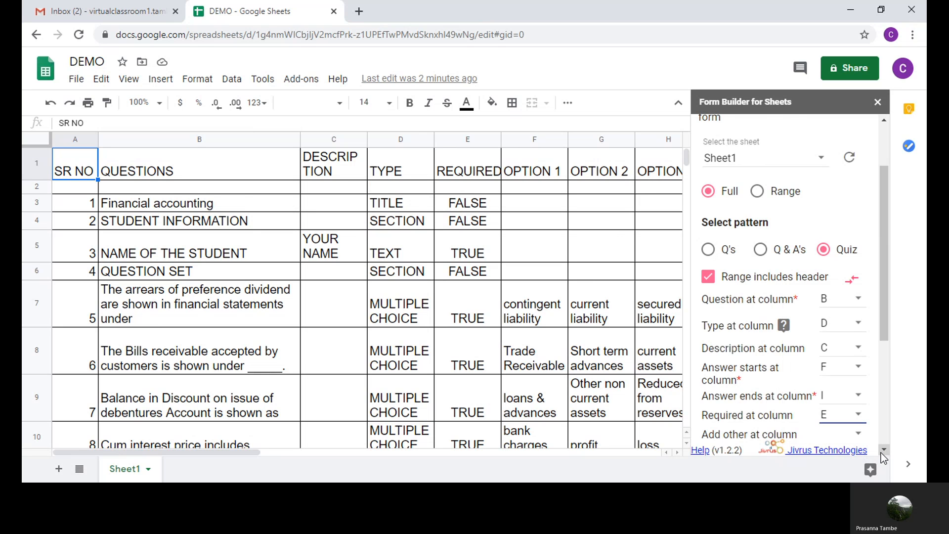
# Map the correct answer to column J and the points to column K.
pyautogui.scroll(-1, 881, 452)
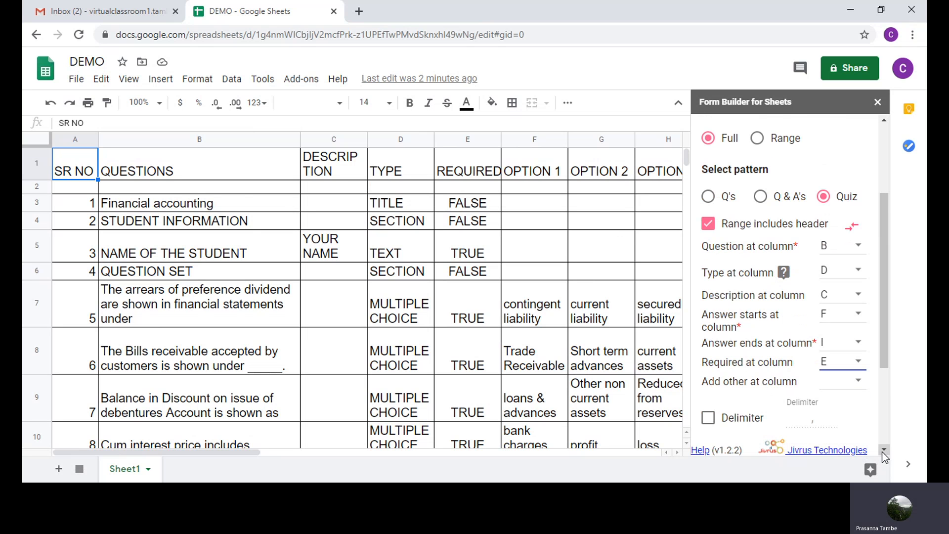
pyautogui.scroll(-2, 882, 452)
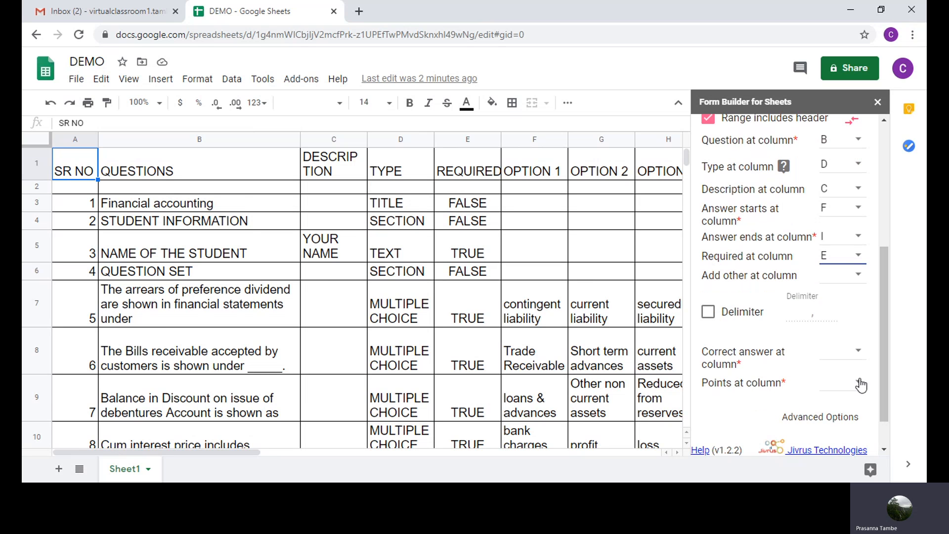
pyautogui.click(858, 356)
pyautogui.scroll(-4, 858, 364)
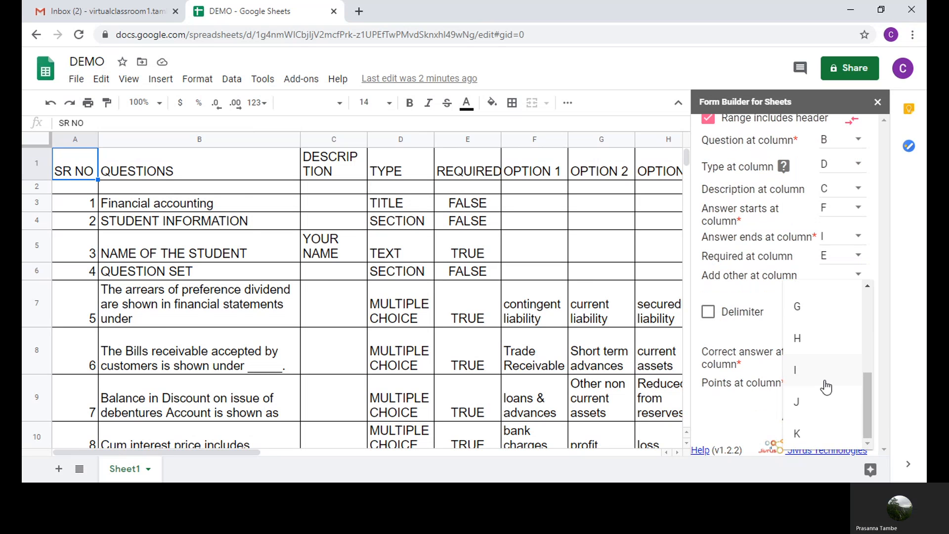
pyautogui.click(796, 400)
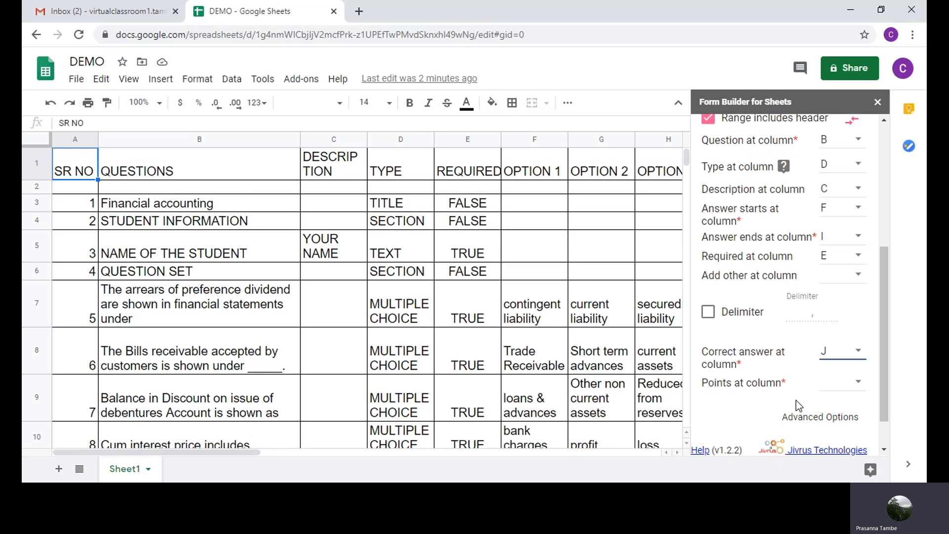
pyautogui.click(858, 383)
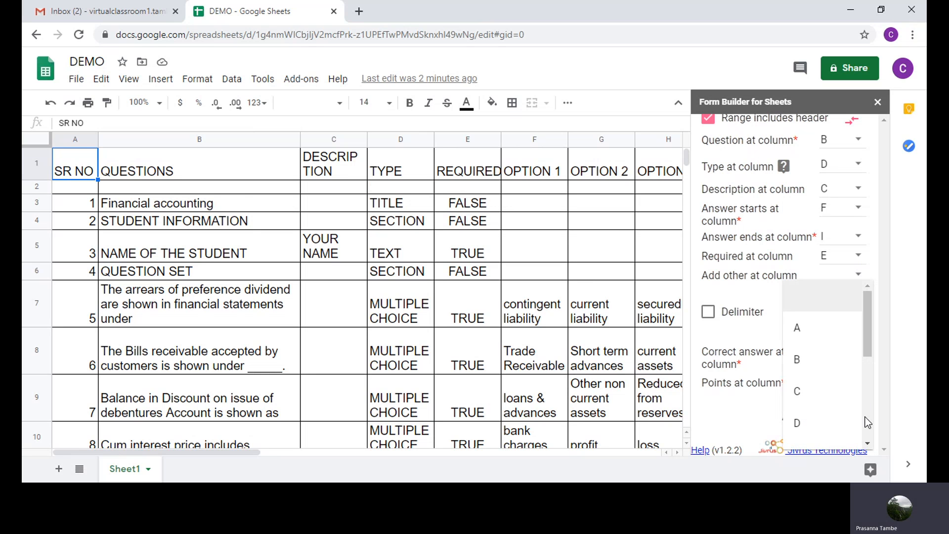
pyautogui.scroll(-3, 861, 395)
pyautogui.click(805, 440)
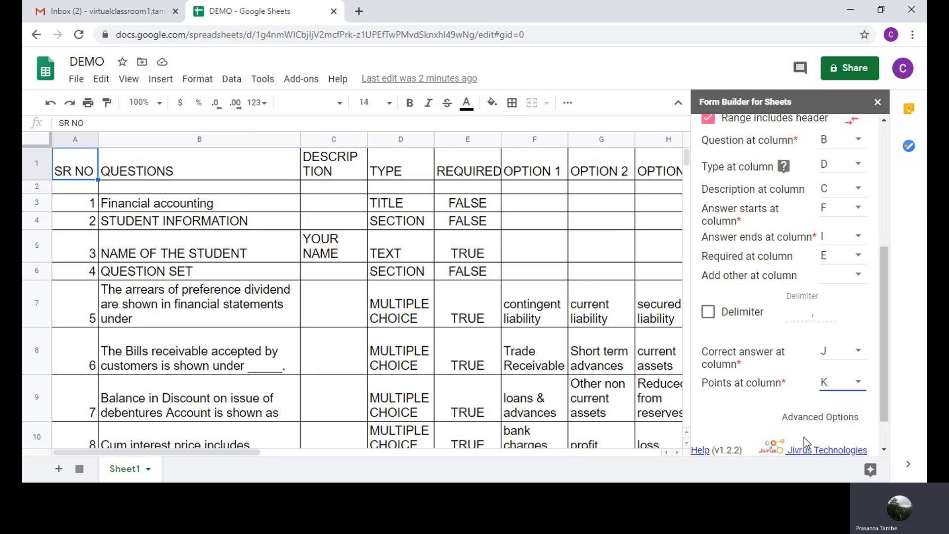
# Get the questions from the sheet using the column mapping and look through the list that is ready to import.
pyautogui.click(883, 449)
pyautogui.click(784, 413)
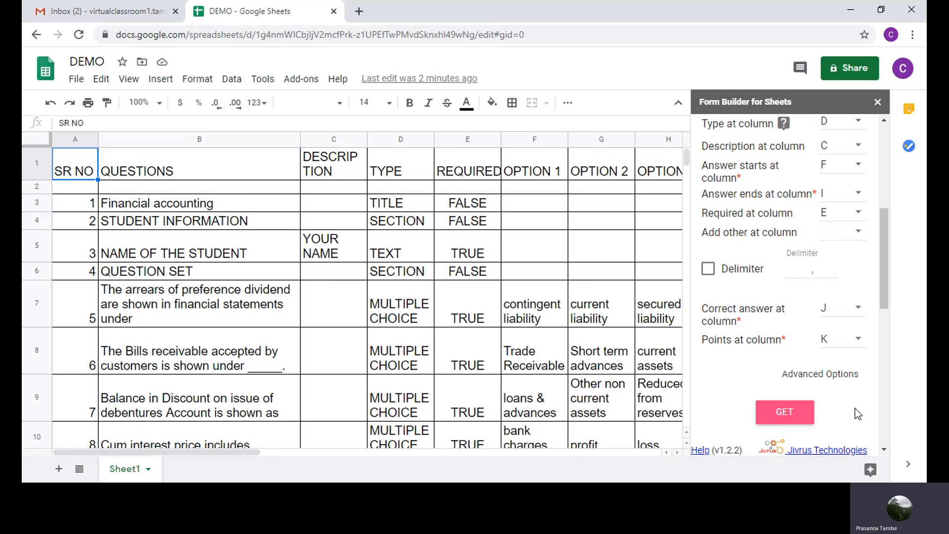
pyautogui.scroll(-3, 857, 414)
pyautogui.scroll(-3, 857, 414)
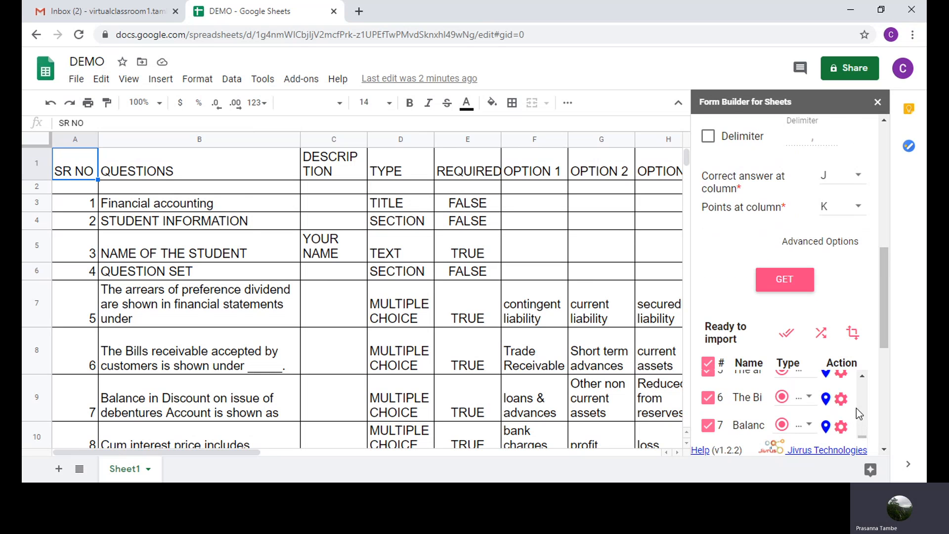
# Make the selected questions Required in the advanced features.
pyautogui.click(884, 449)
pyautogui.scroll(-3, 885, 450)
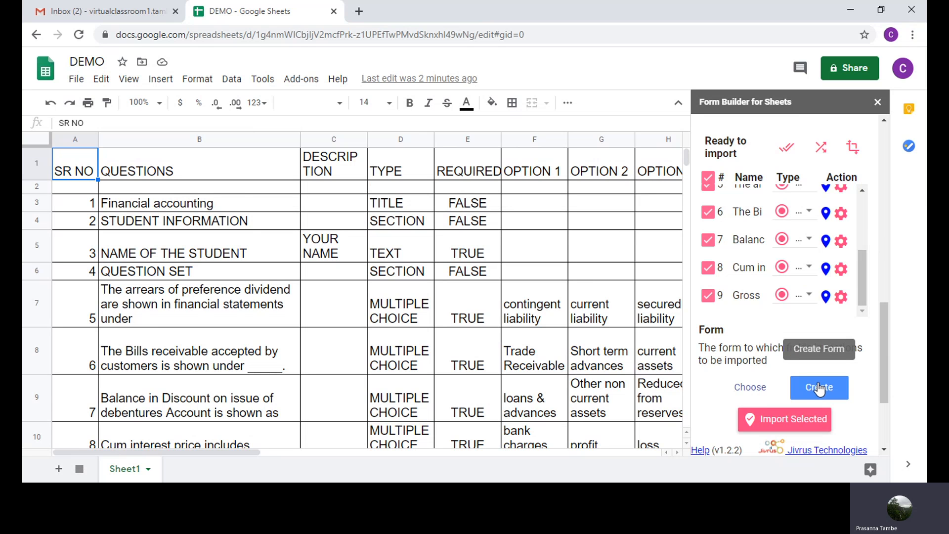
pyautogui.scroll(-3, 865, 385)
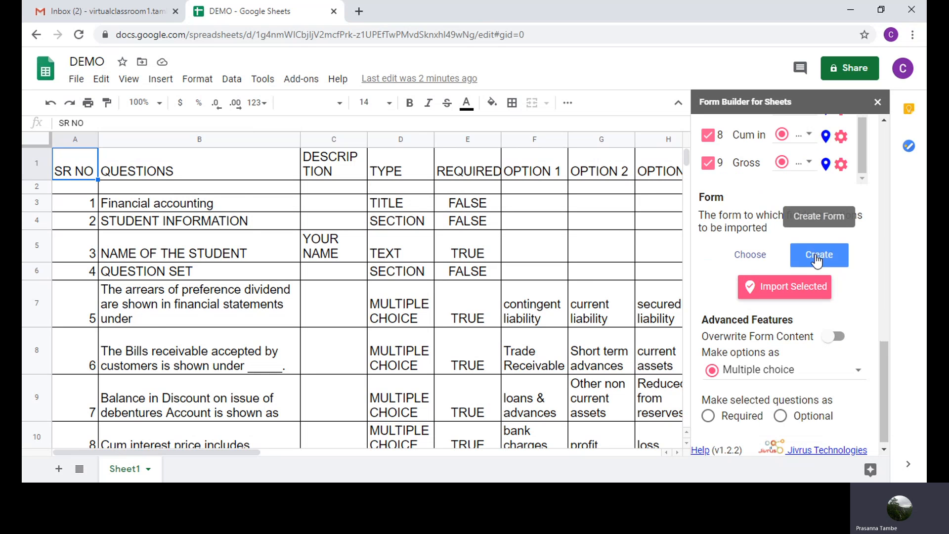
pyautogui.click(708, 417)
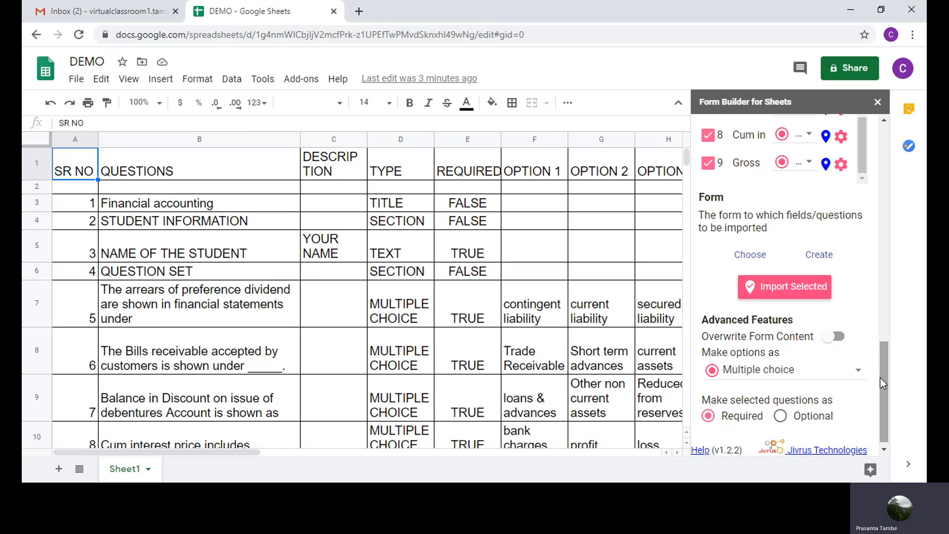
# Create a new form named "New Demo Form" as the import target.
pyautogui.click(817, 263)
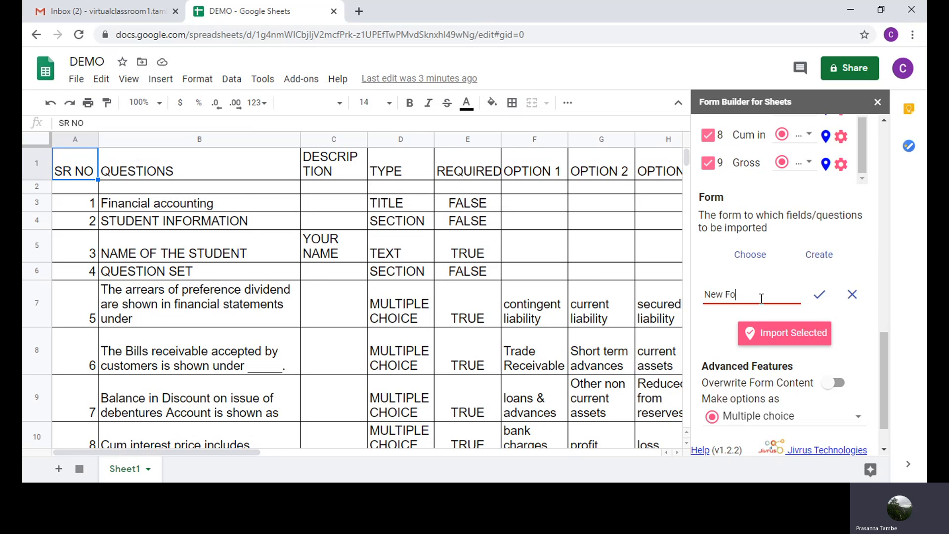
pyautogui.write('dE')
pyautogui.press('BackSpace')
pyautogui.press('BackSpace')
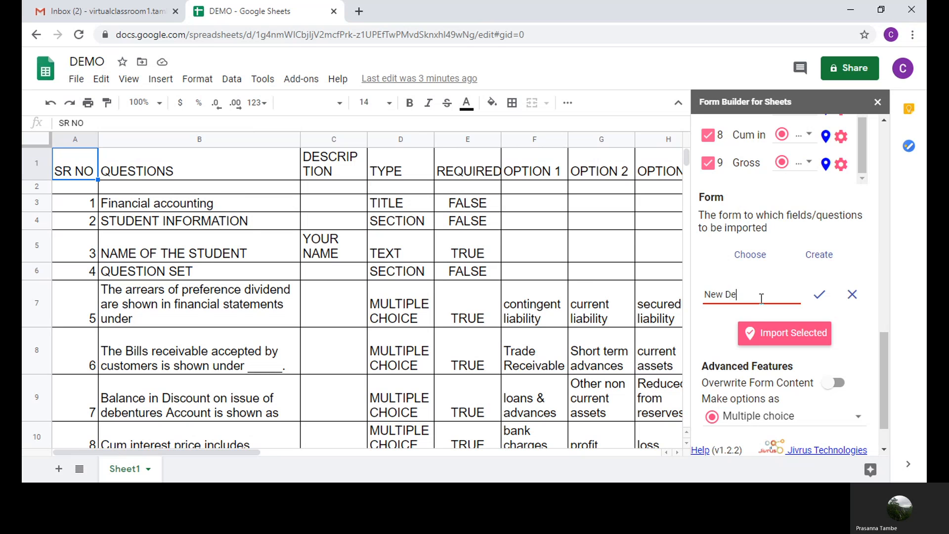
pyautogui.write('Den')
pyautogui.press('BackSpace')
pyautogui.write('mo Form')
pyautogui.click(819, 295)
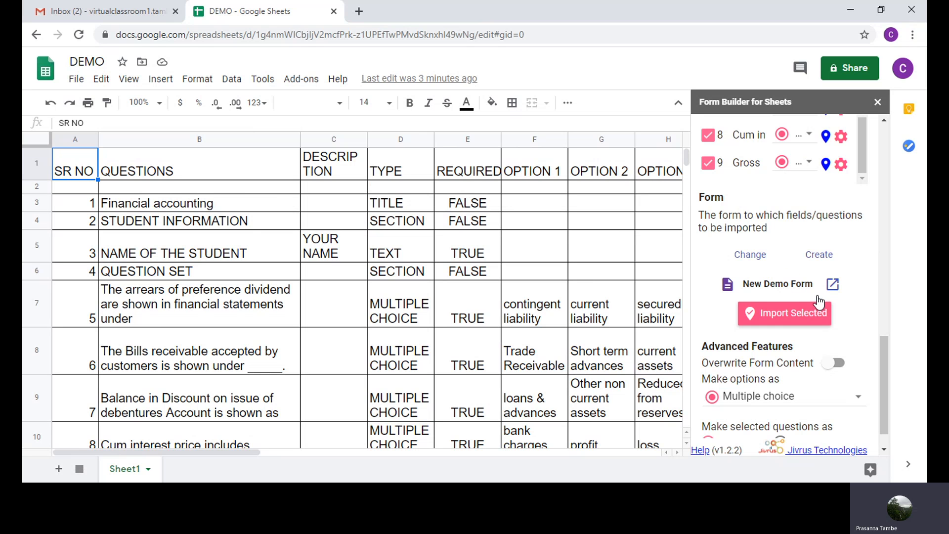
# Import the selected questions into New Demo Form and open the form in Google Forms to look through its sections.
pyautogui.click(788, 315)
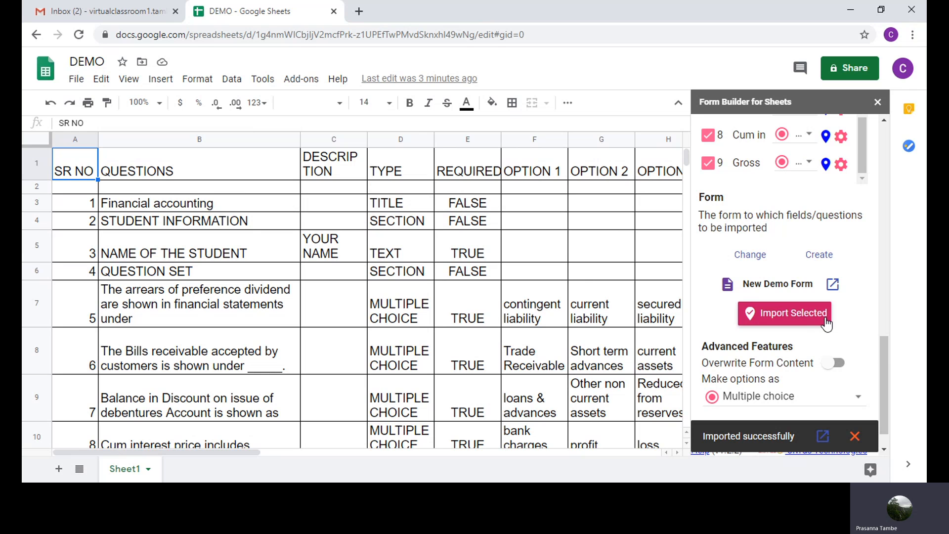
pyautogui.click(831, 286)
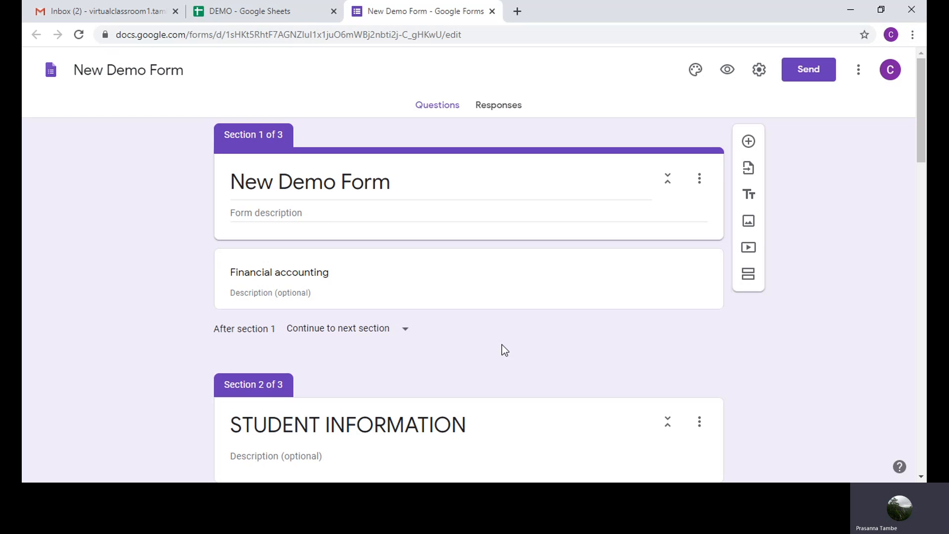
pyautogui.scroll(-15, 502, 344)
pyautogui.scroll(3, 504, 346)
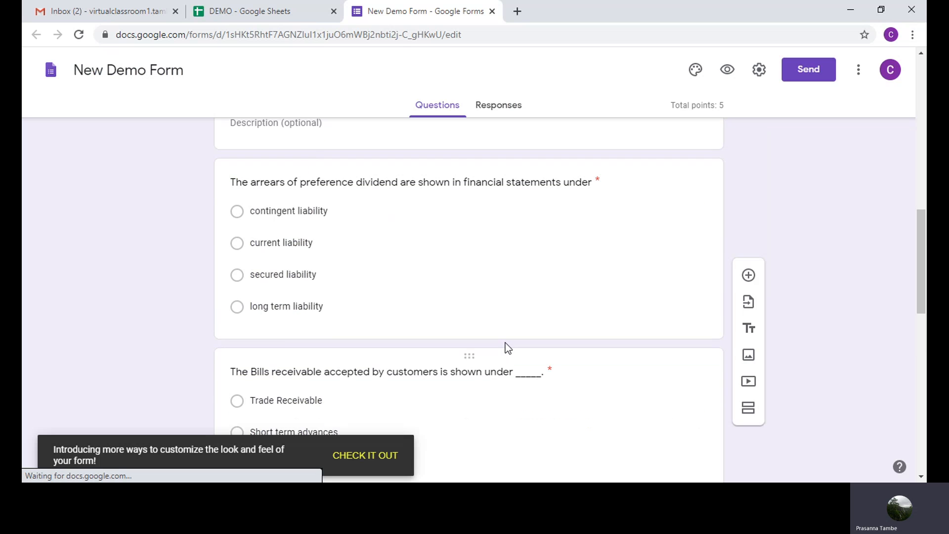
pyautogui.scroll(10, 508, 343)
pyautogui.scroll(-1, 673, 165)
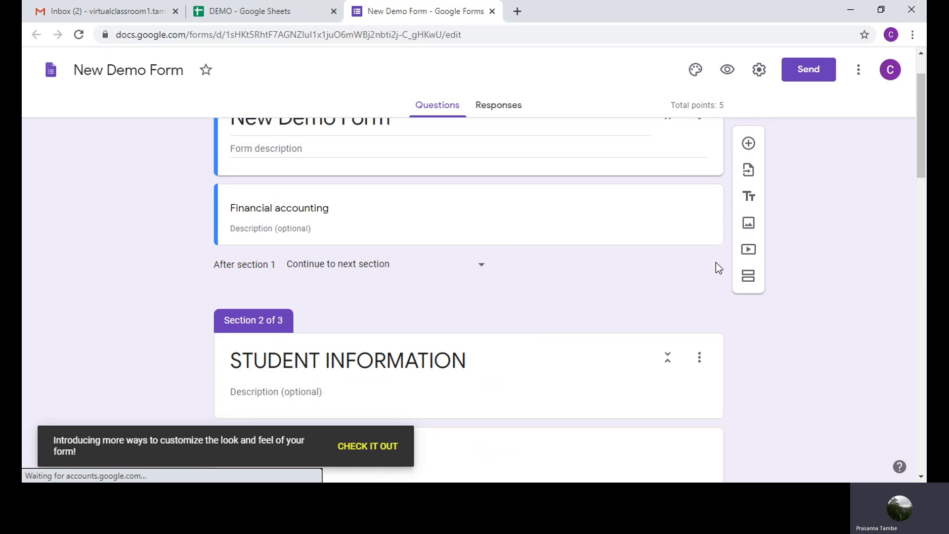
pyautogui.scroll(1, 716, 262)
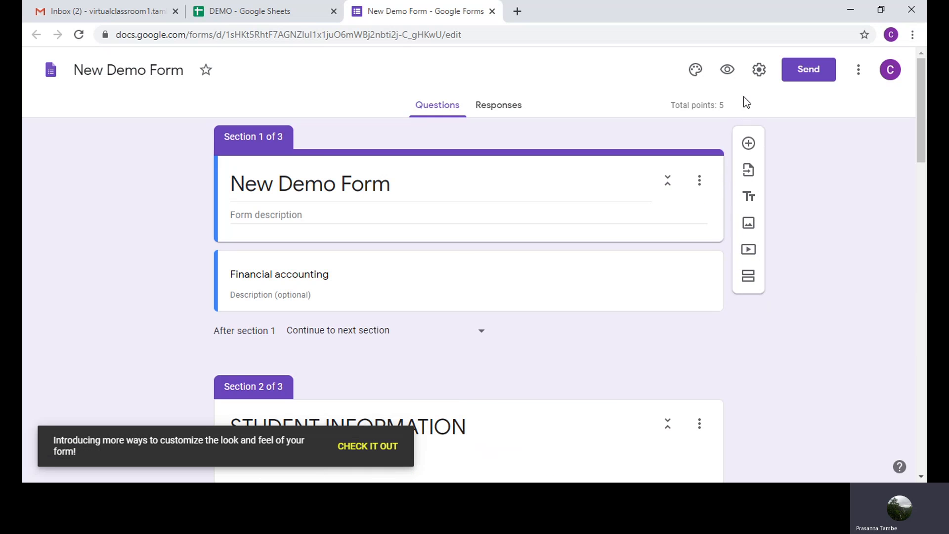
# Preview the form and enter ABC as the student's name in the STUDENT INFORMATION section.
pyautogui.click(728, 76)
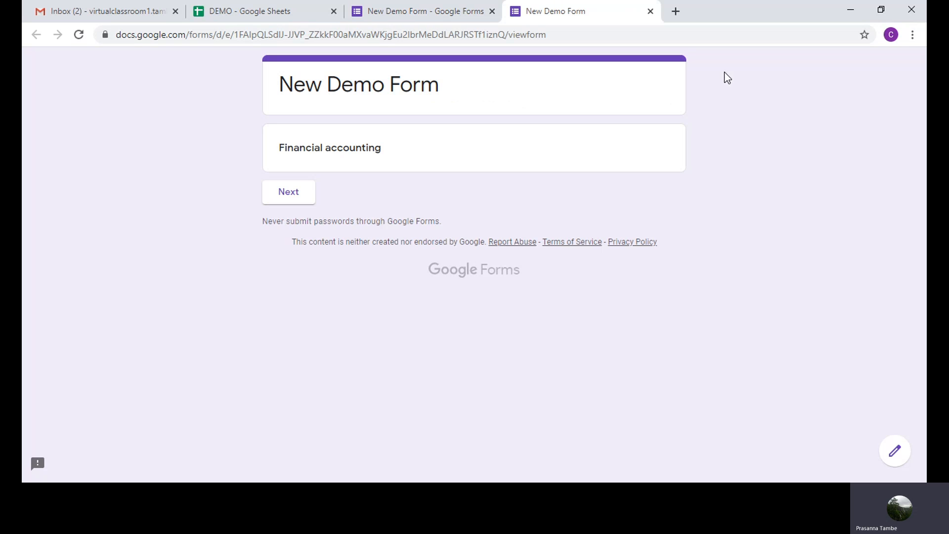
pyautogui.click(290, 194)
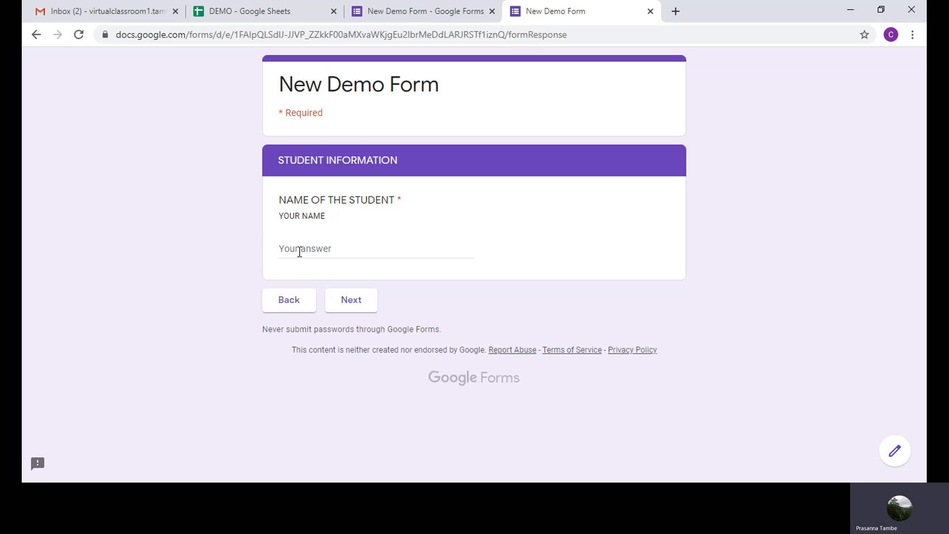
pyautogui.click(299, 249)
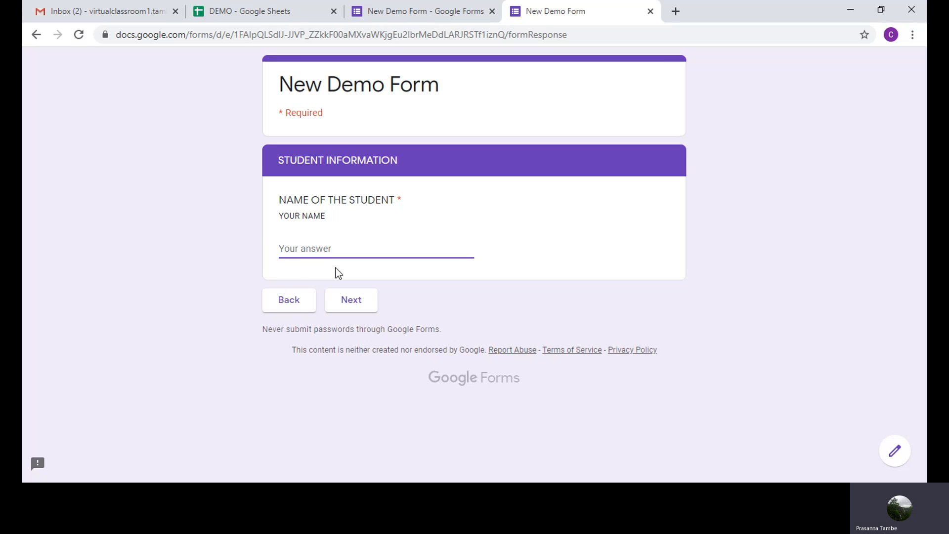
pyautogui.write('abc')
pyautogui.press('BackSpace')
pyautogui.press('BackSpace')
pyautogui.press('BackSpace')
pyautogui.write('ABC')
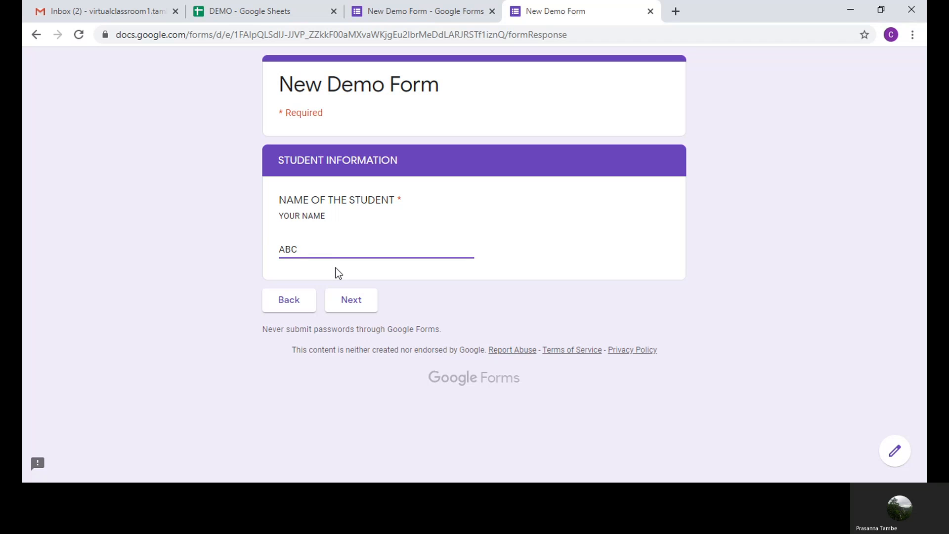
# Continue to the QUESTION SET section and answer the first three questions with contingent liability, Trade Receivable and Other non current assets.
pyautogui.click(356, 307)
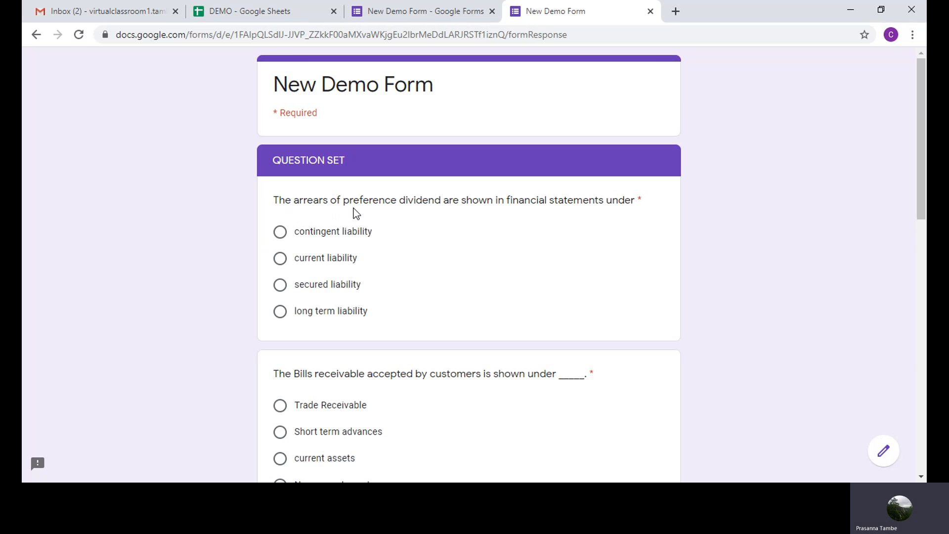
pyautogui.click(279, 231)
pyautogui.scroll(-3, 499, 335)
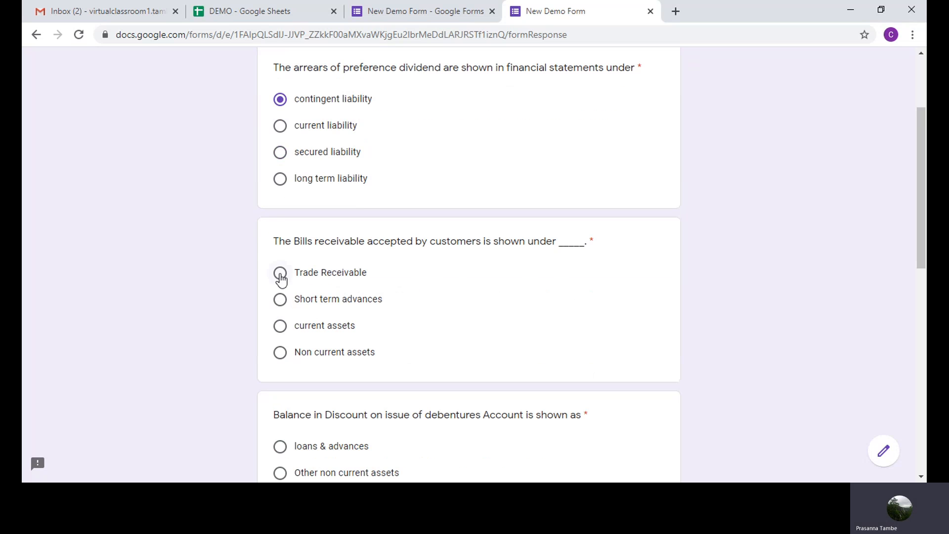
pyautogui.click(279, 273)
pyautogui.scroll(-3, 599, 314)
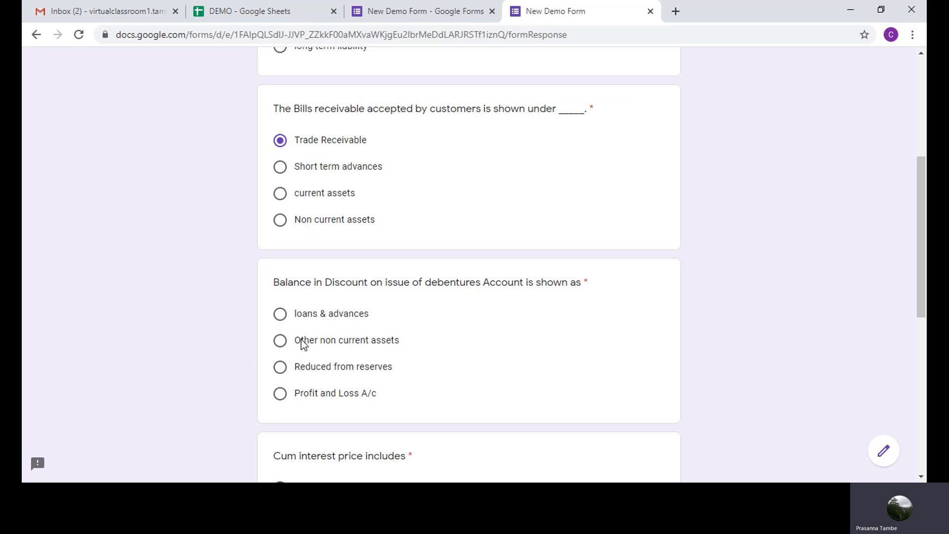
pyautogui.click(281, 341)
pyautogui.scroll(-1, 482, 336)
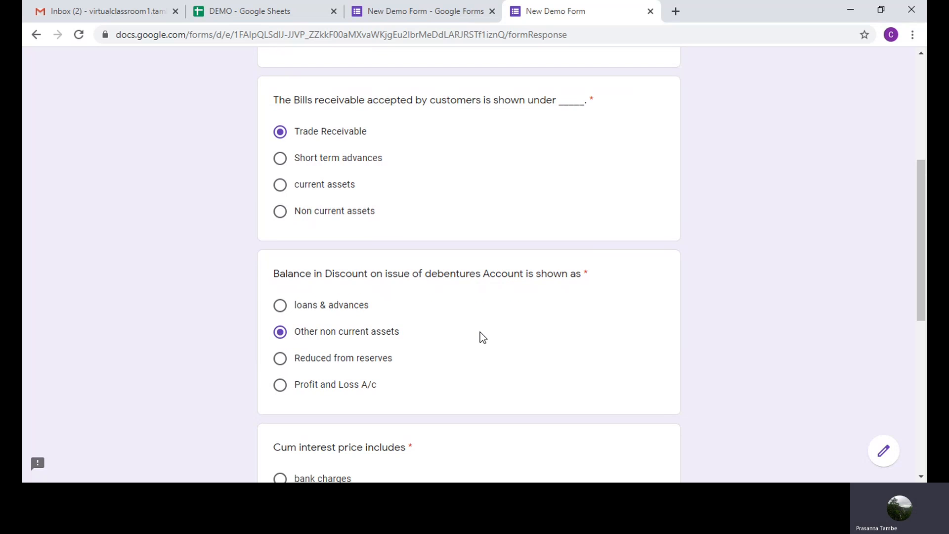
# Answer the last two questions with Interest and Original cost, and submit the test response.
pyautogui.scroll(-3, 481, 337)
pyautogui.scroll(-1, 395, 351)
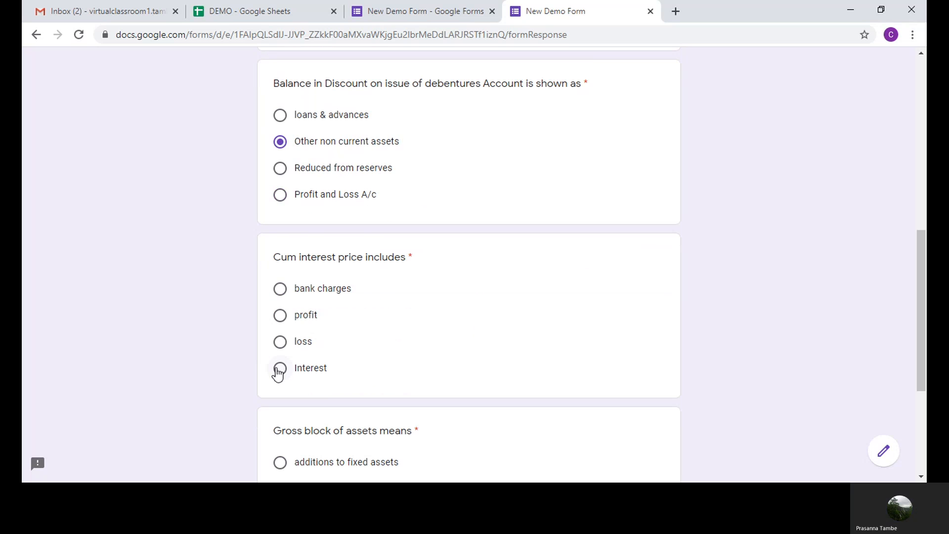
pyautogui.click(279, 371)
pyautogui.scroll(-4, 547, 347)
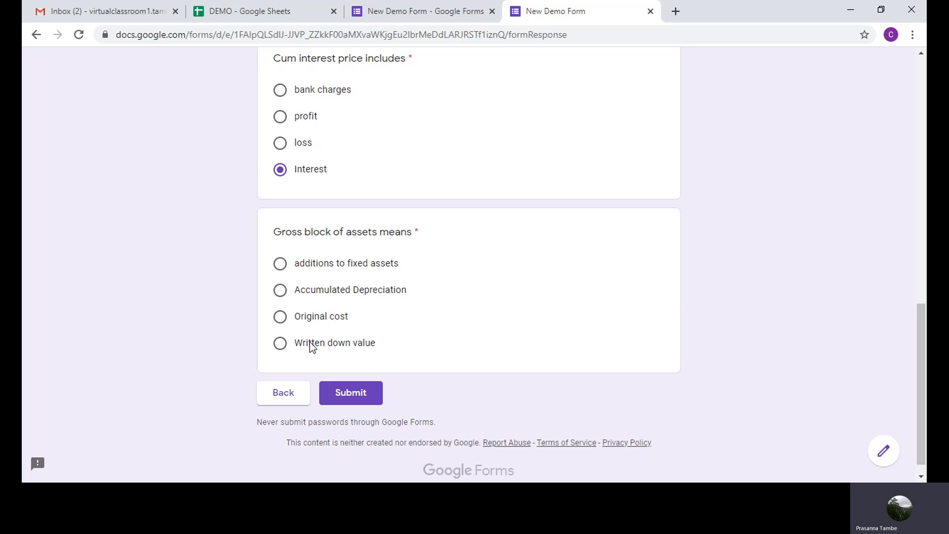
pyautogui.click(281, 320)
pyautogui.click(348, 401)
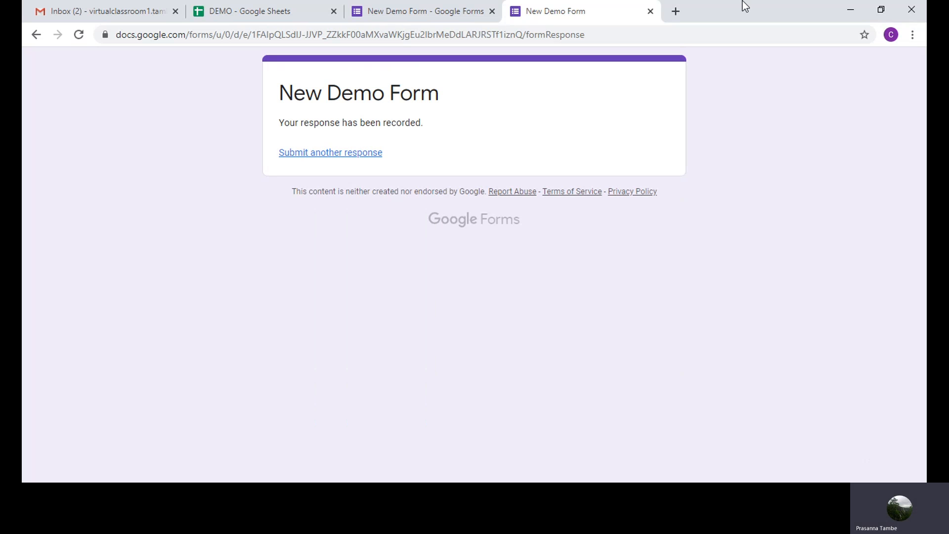
# Close the form preview and examine the summary of responses for New Demo Form, including scores and answers per question.
pyautogui.click(649, 14)
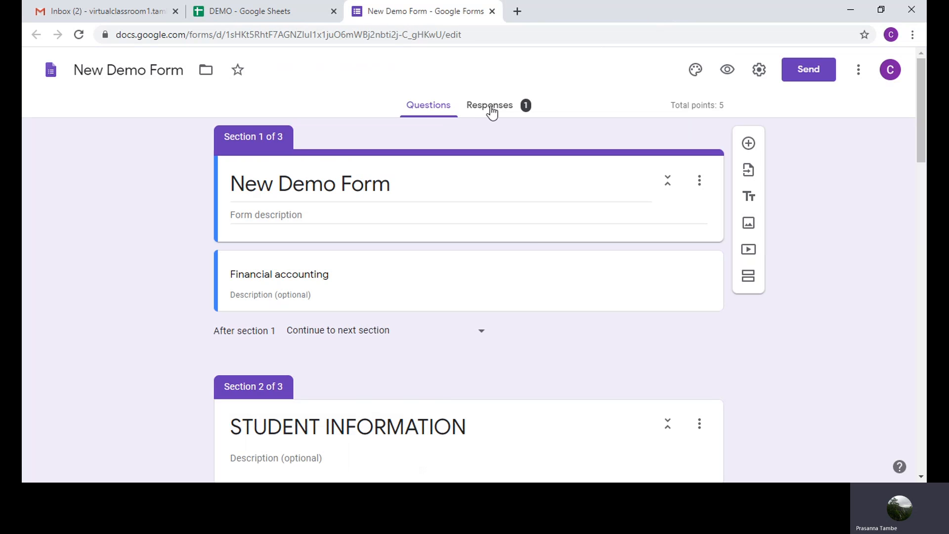
pyautogui.click(489, 112)
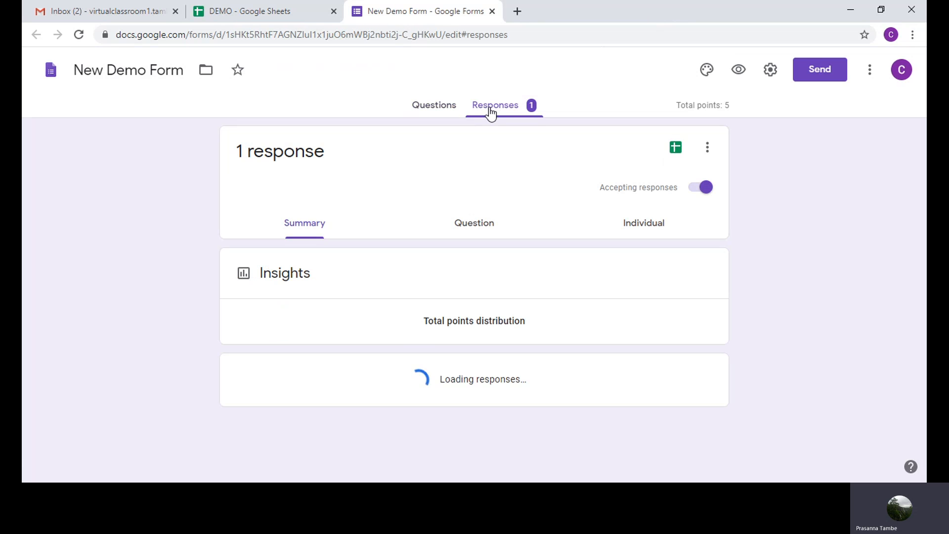
pyautogui.scroll(-7, 501, 225)
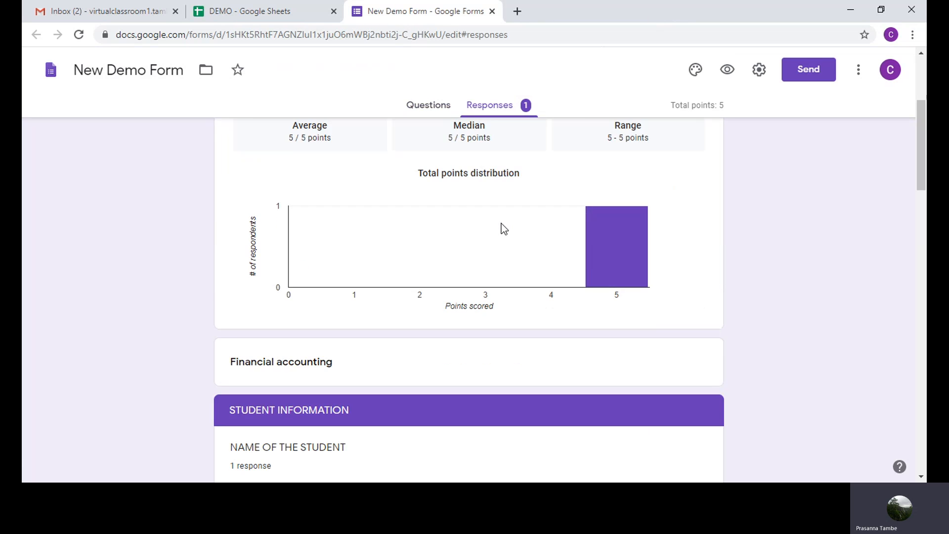
pyautogui.scroll(-6, 501, 225)
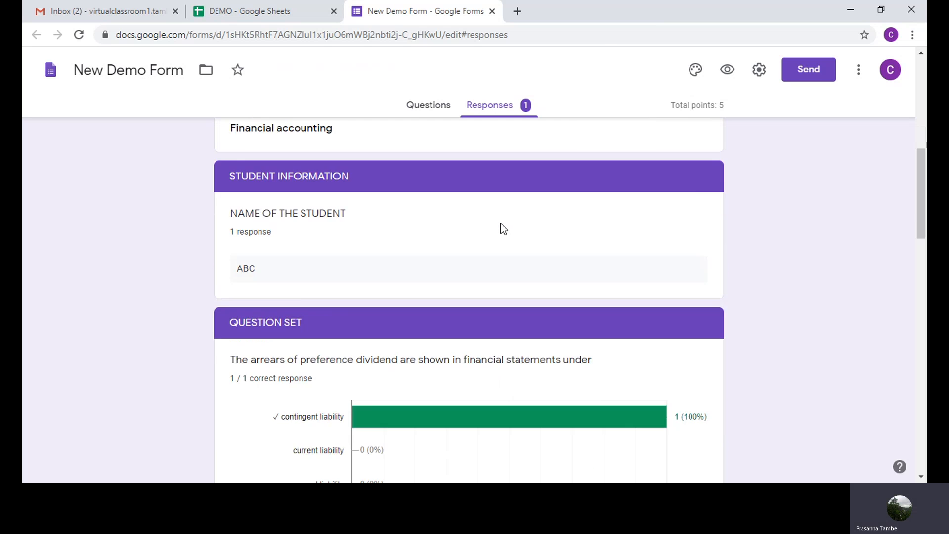
pyautogui.scroll(-20, 503, 228)
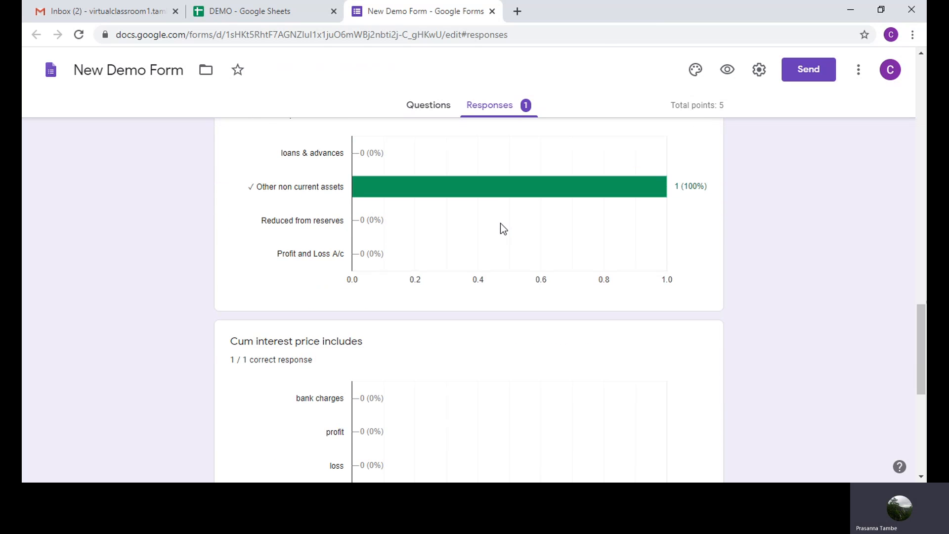
pyautogui.scroll(20, 501, 227)
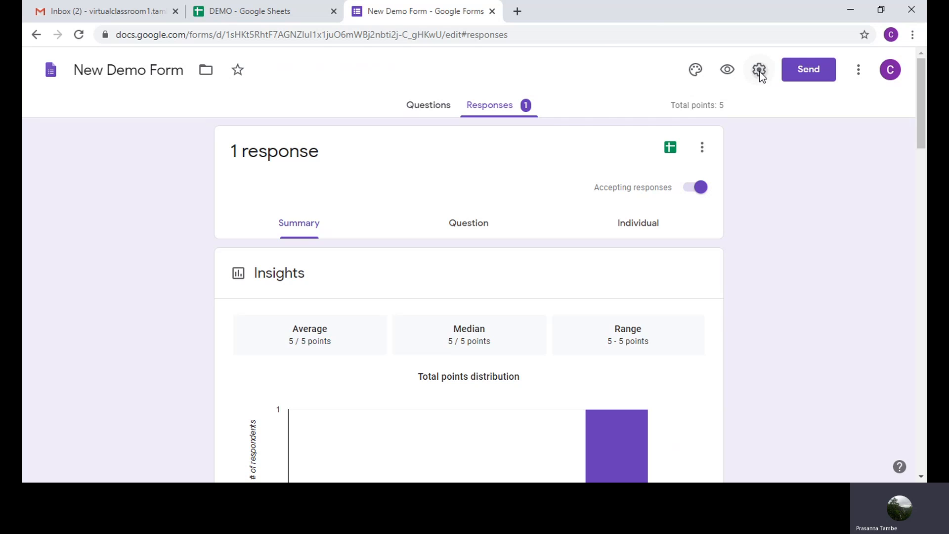
# Enable Shuffle question order in the form's settings, check the quiz options, and save the settings.
pyautogui.click(759, 70)
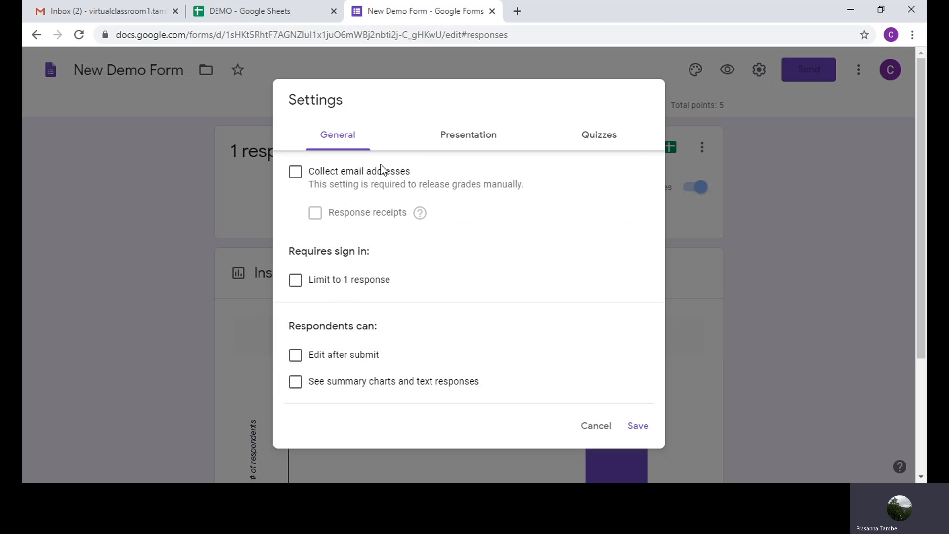
pyautogui.click(466, 141)
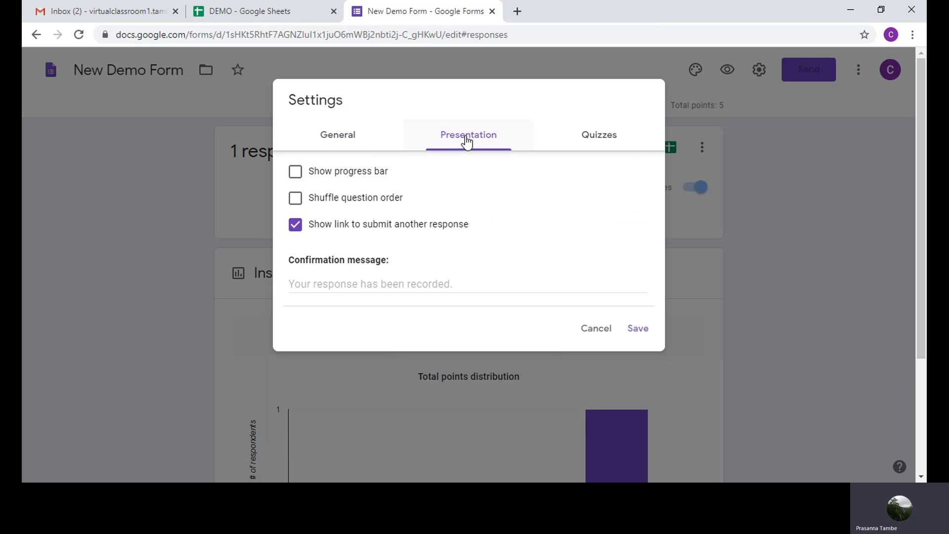
pyautogui.click(296, 200)
pyautogui.click(602, 139)
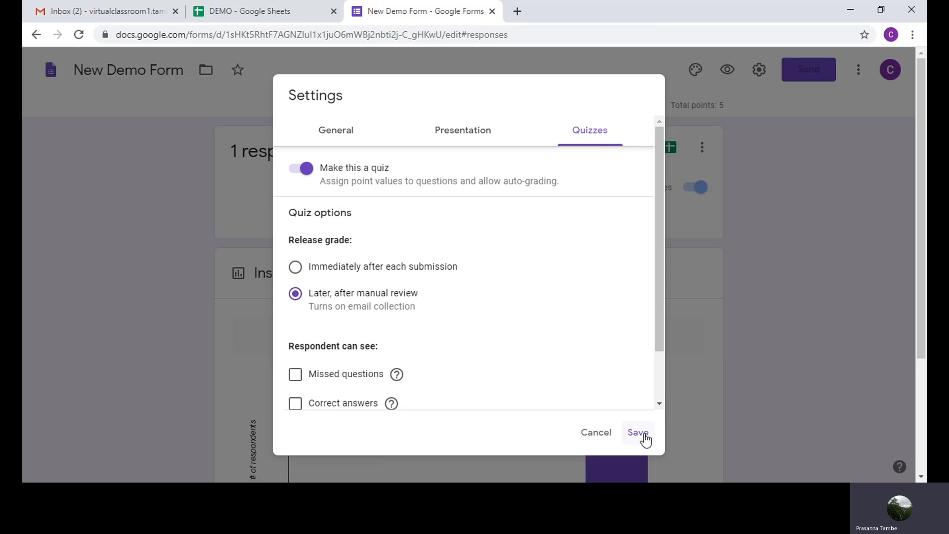
pyautogui.click(642, 435)
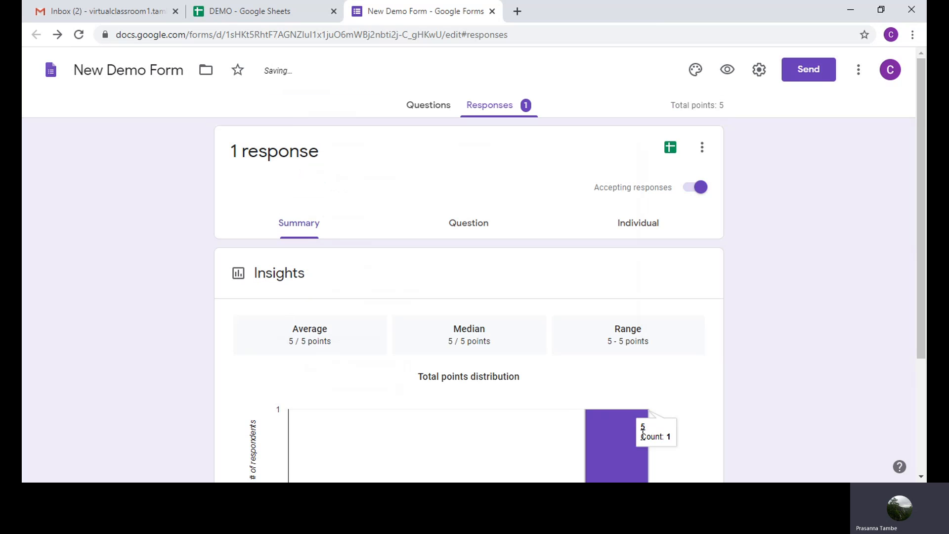
# Sign out of the Google account and close the New Demo Form browser tab.
pyautogui.click(891, 72)
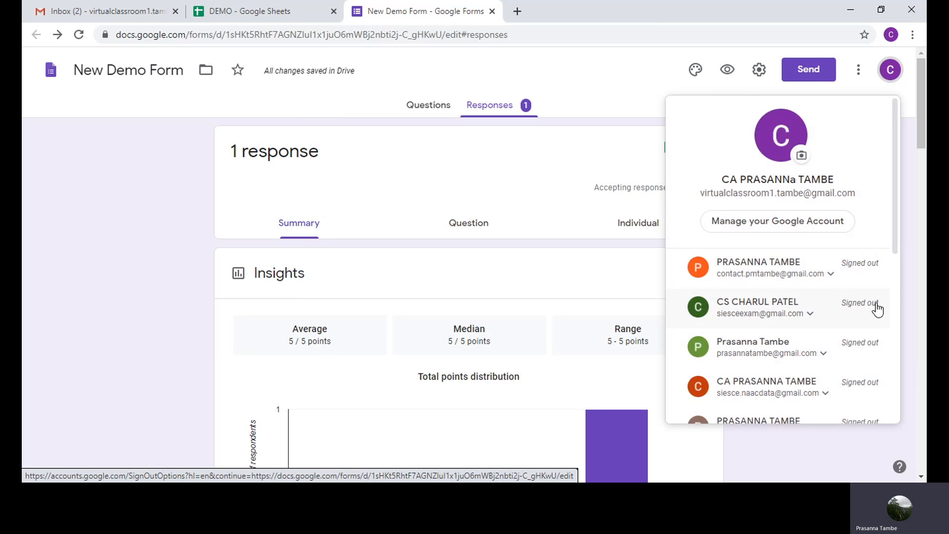
pyautogui.scroll(-5, 876, 309)
pyautogui.click(772, 372)
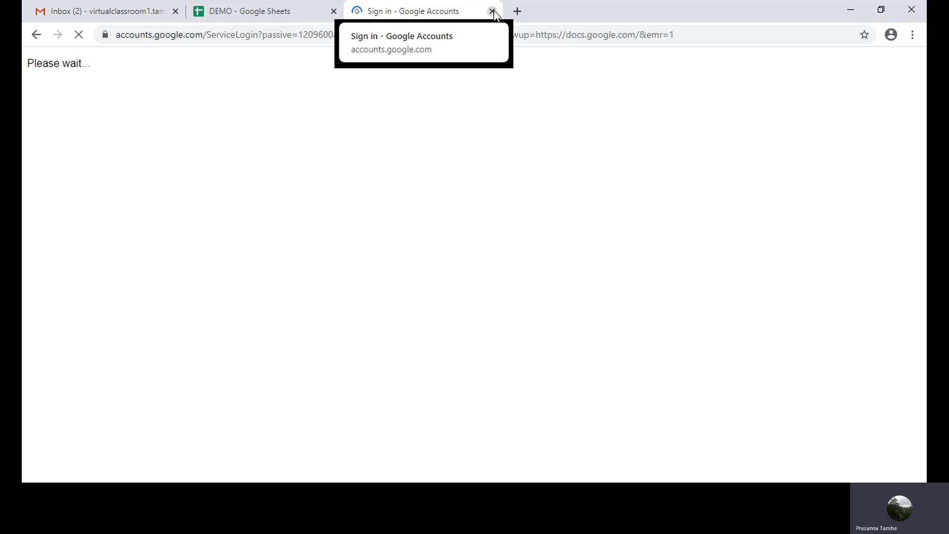
pyautogui.click(492, 10)
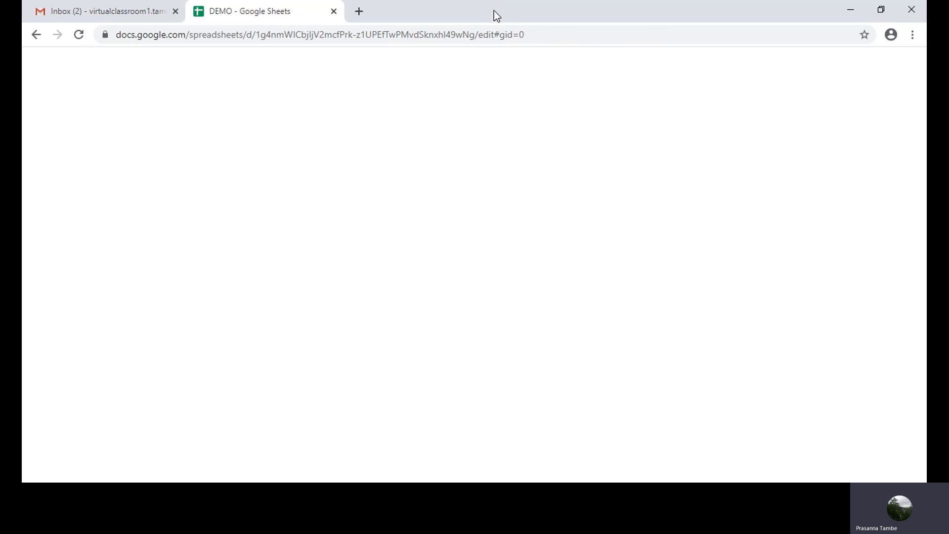